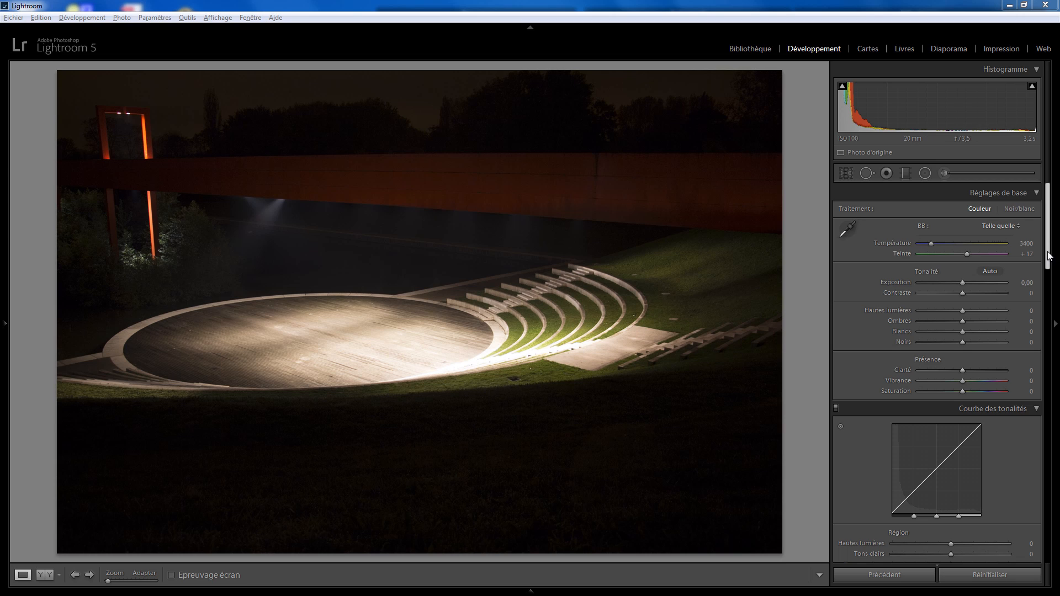
# Step: Set the manual lens correction's Vertical transform to +20 and constrain the crop to the image
pyautogui.scroll(-2, 1049, 254)
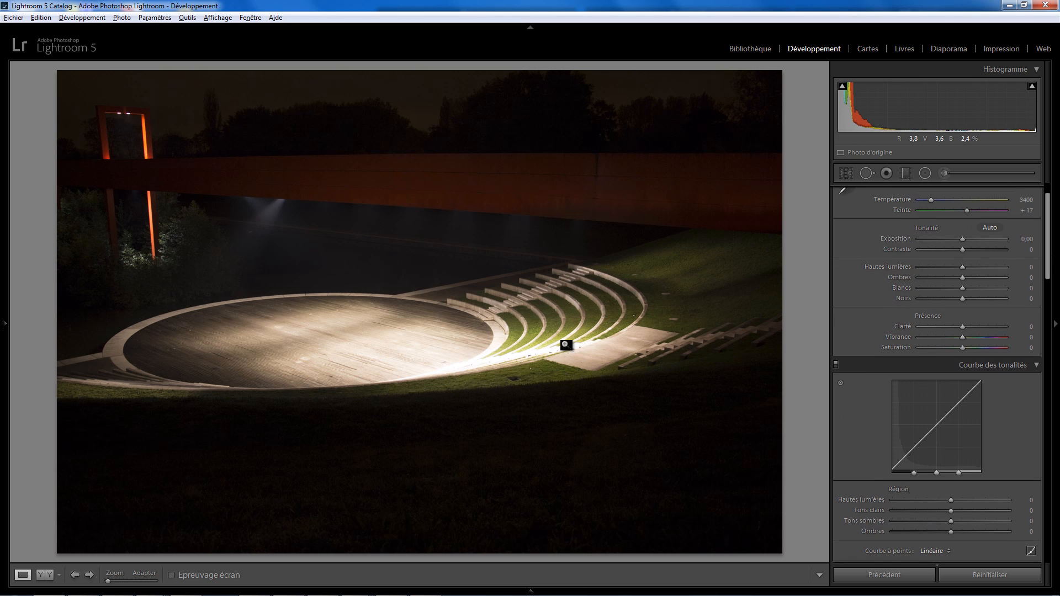
pyautogui.scroll(-10, 1036, 415)
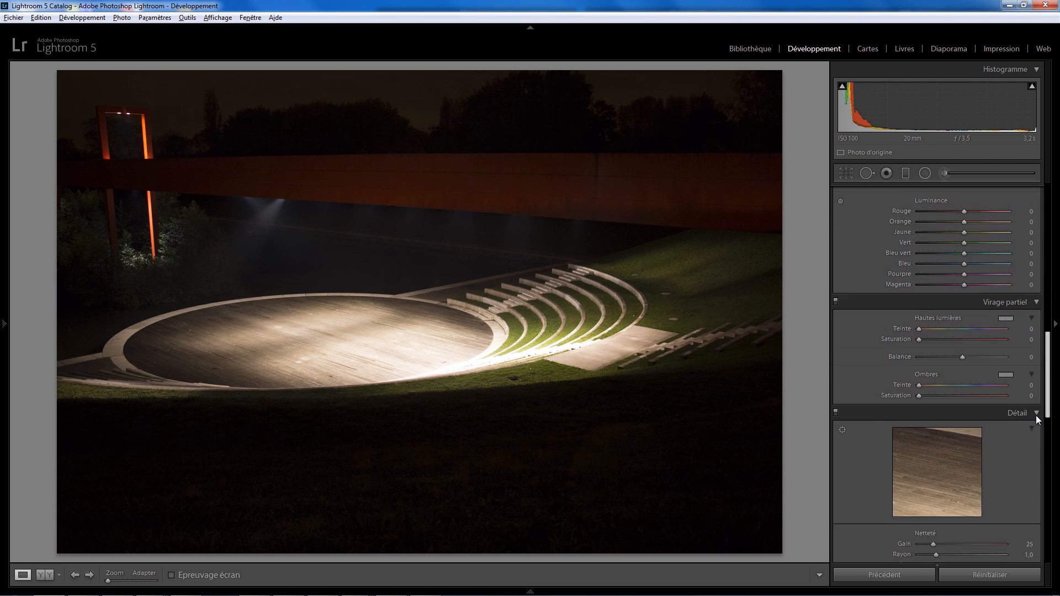
pyautogui.scroll(-6, 1035, 415)
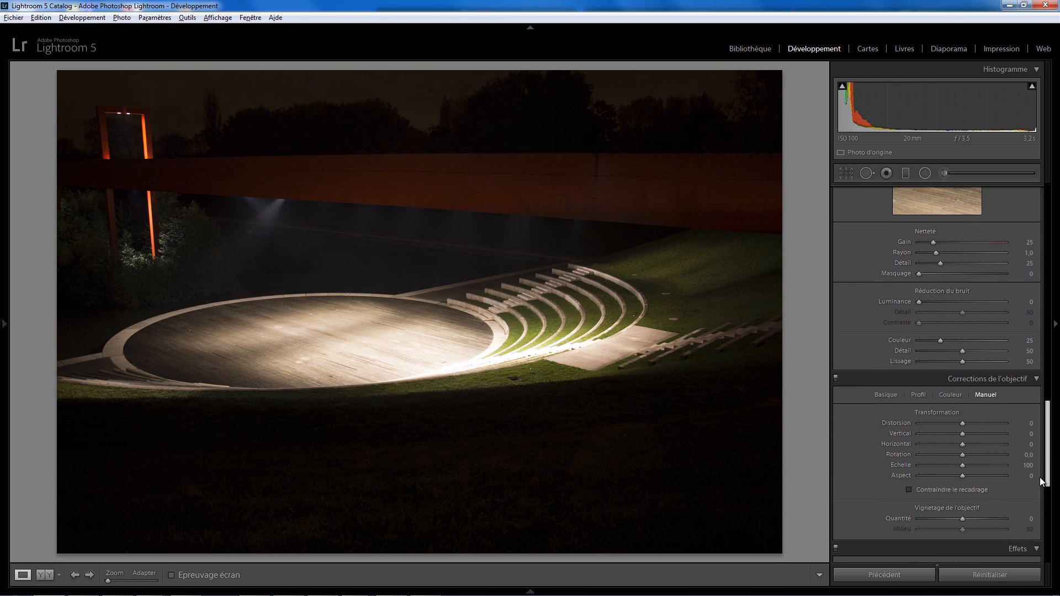
pyautogui.scroll(-1, 1041, 481)
pyautogui.click(961, 400)
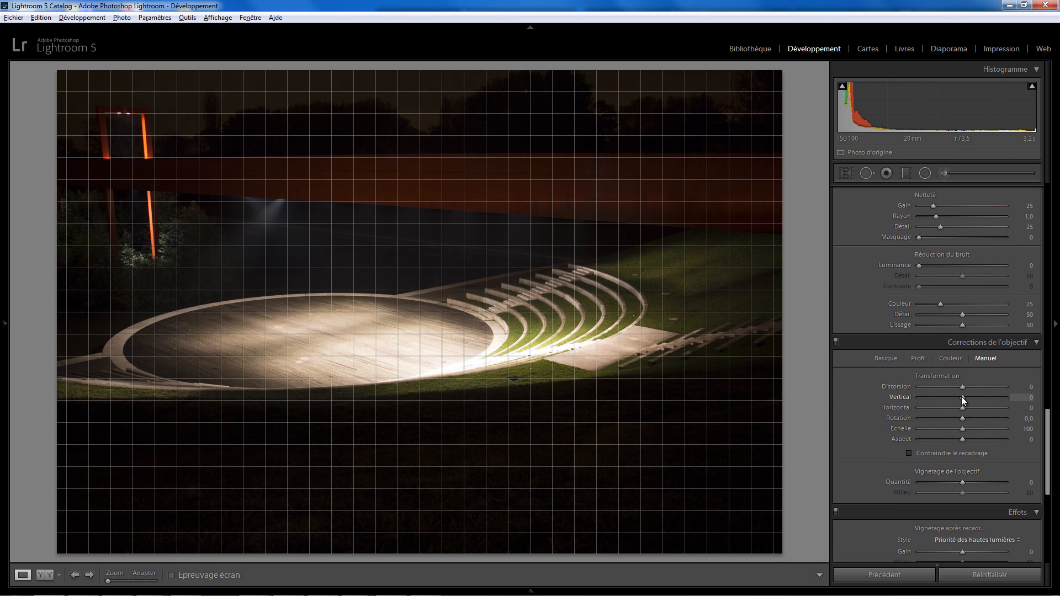
pyautogui.moveTo(962, 397); pyautogui.dragTo(969, 399)
pyautogui.click(935, 455)
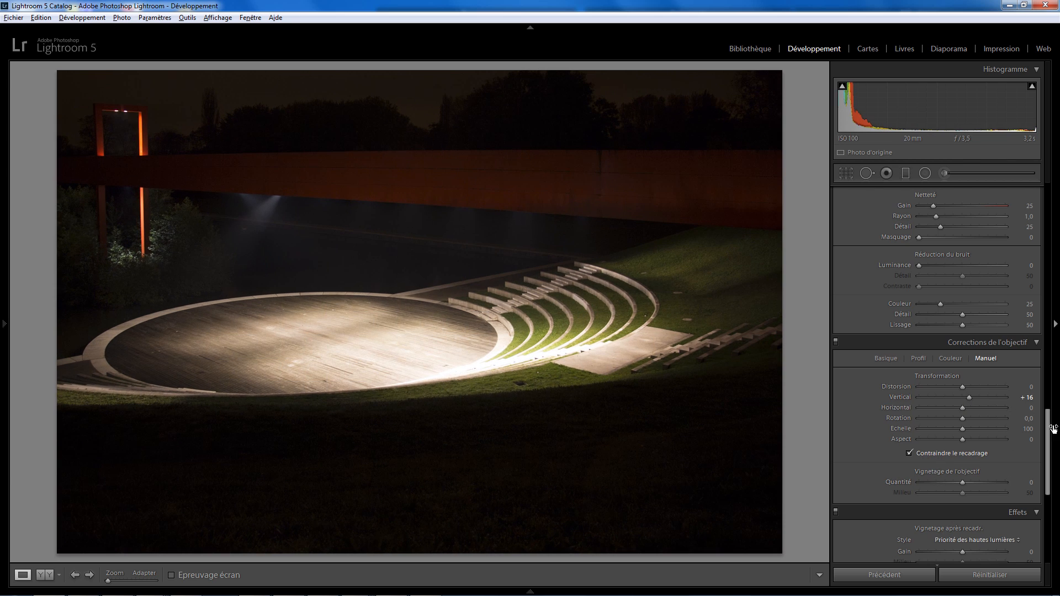
pyautogui.moveTo(969, 397); pyautogui.dragTo(970, 397)
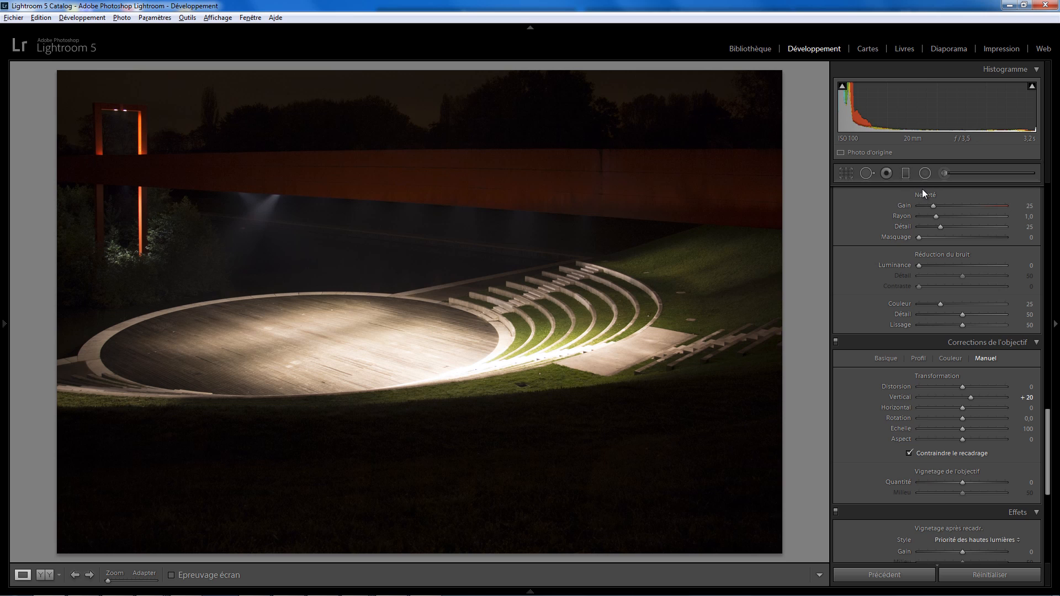
# Step: Place a radial filter over the circular stage and reset all its effect settings
pyautogui.click(925, 172)
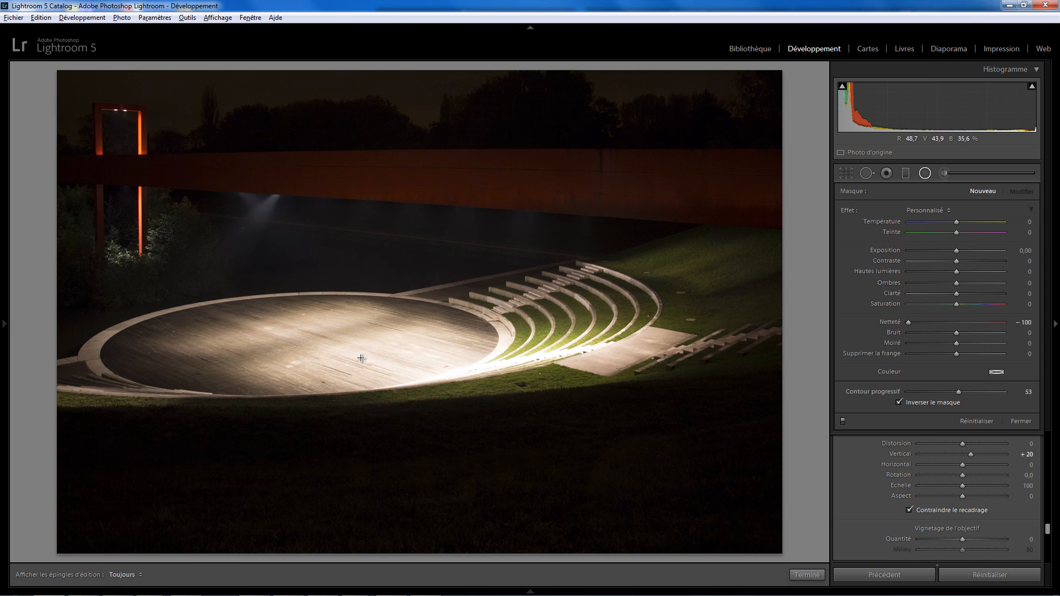
pyautogui.moveTo(208, 335); pyautogui.dragTo(370, 373)
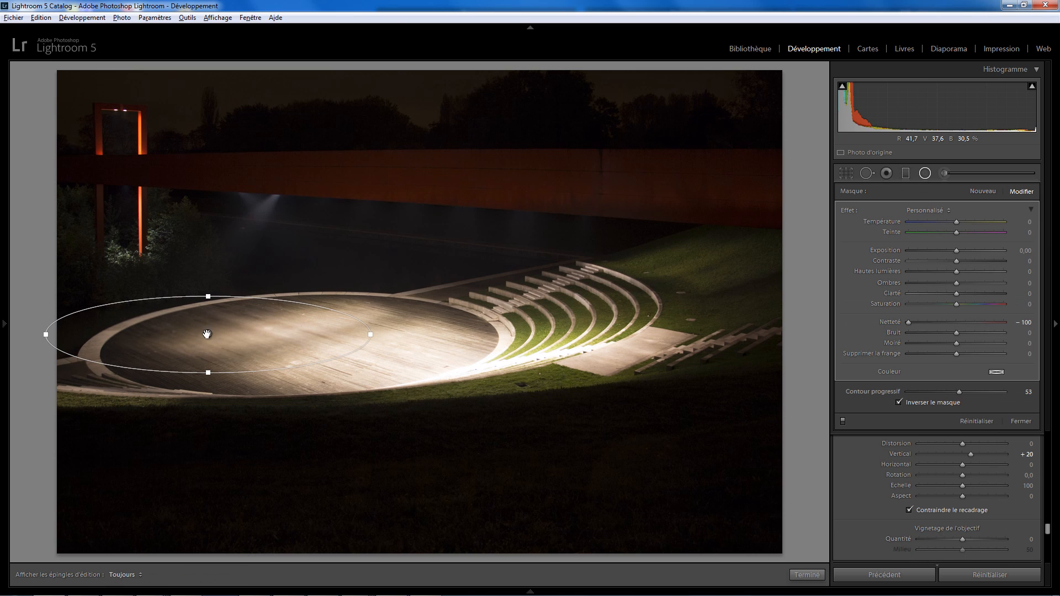
pyautogui.moveTo(208, 335); pyautogui.dragTo(290, 338)
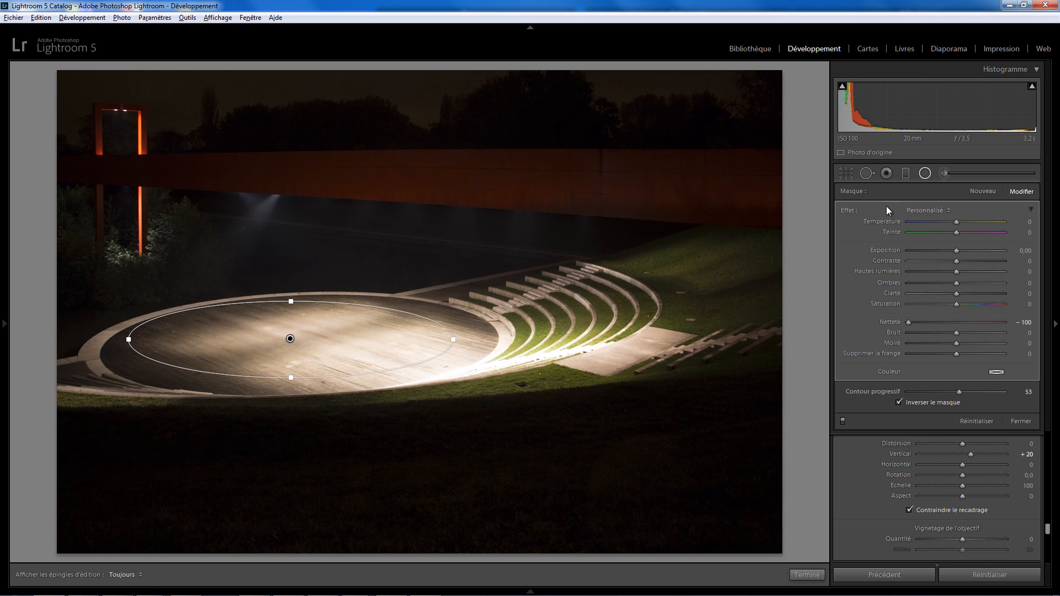
pyautogui.doubleClick(844, 211)
# Step: Resize, rotate and shift the radial filter to match the stage's outline, and set its highlights to −8
pyautogui.moveTo(293, 378); pyautogui.dragTo(291, 390)
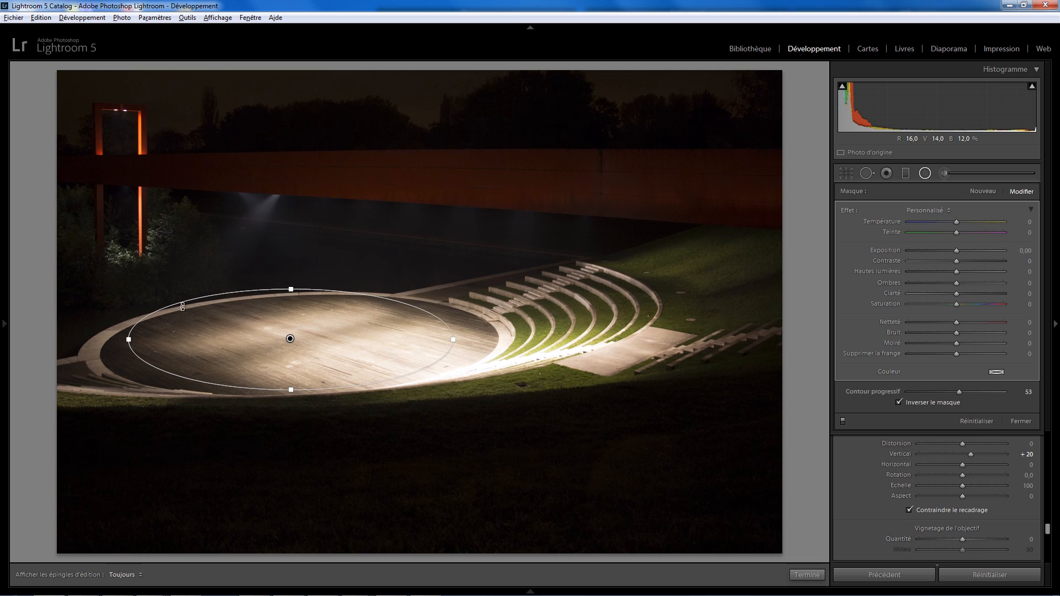
pyautogui.moveTo(174, 306); pyautogui.dragTo(173, 312)
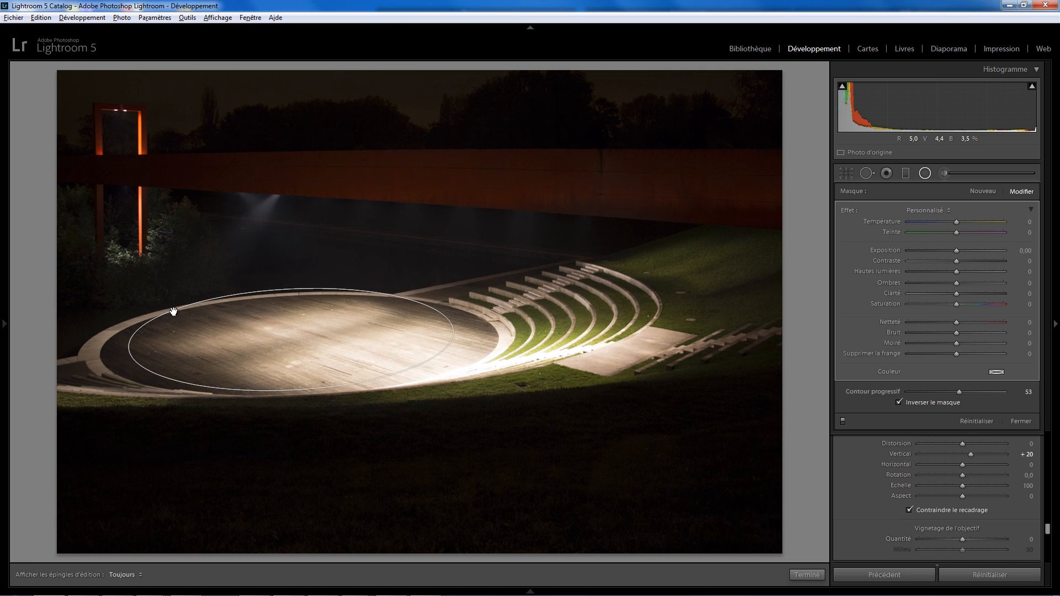
pyautogui.moveTo(455, 332); pyautogui.dragTo(471, 331)
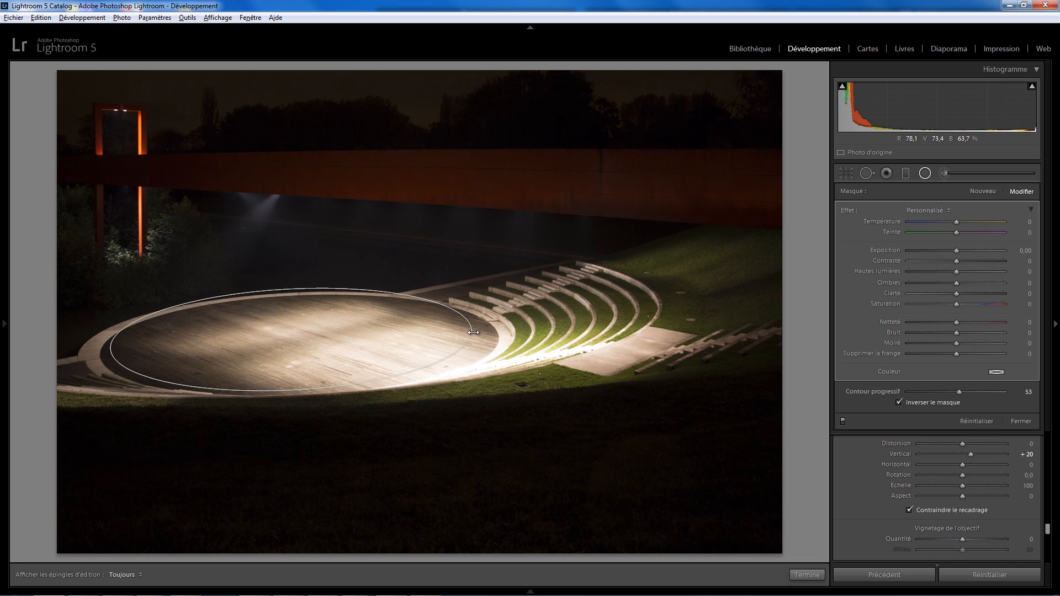
pyautogui.moveTo(292, 340); pyautogui.dragTo(301, 344)
pyautogui.moveTo(483, 336); pyautogui.dragTo(493, 333)
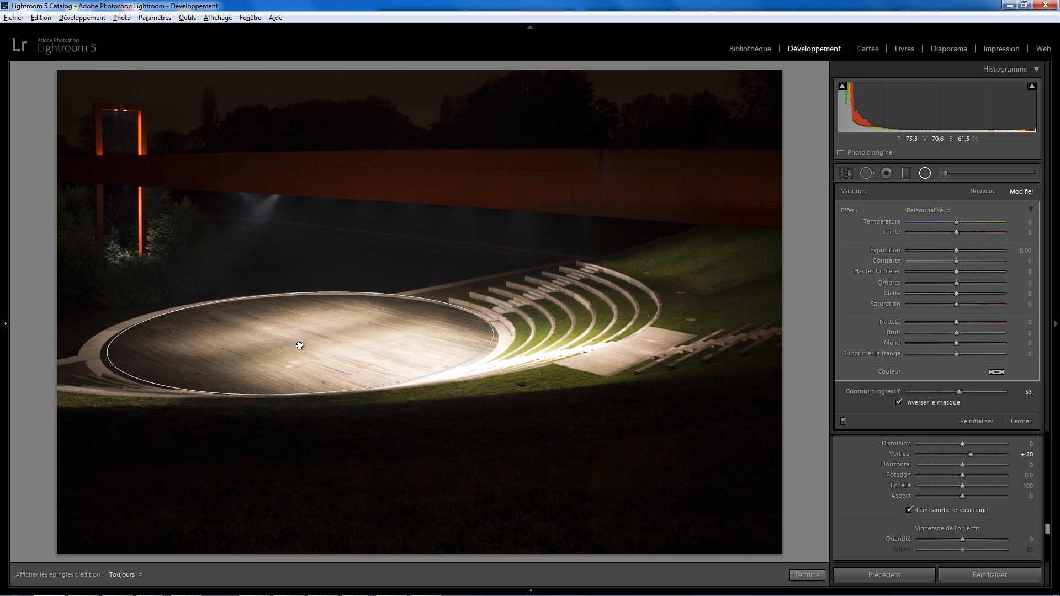
pyautogui.moveTo(956, 271); pyautogui.dragTo(953, 273)
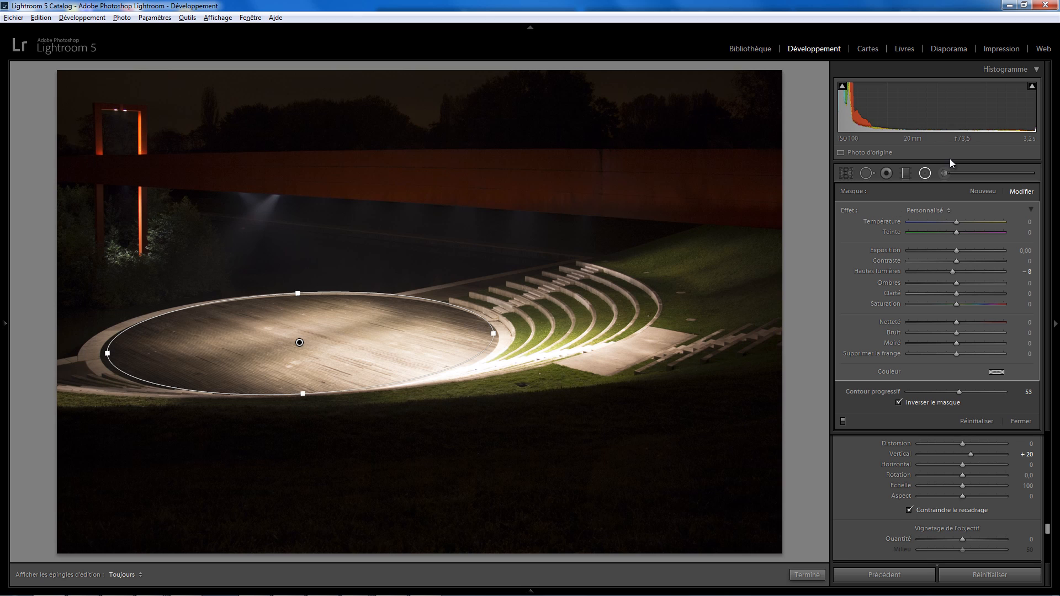
pyautogui.click(923, 177)
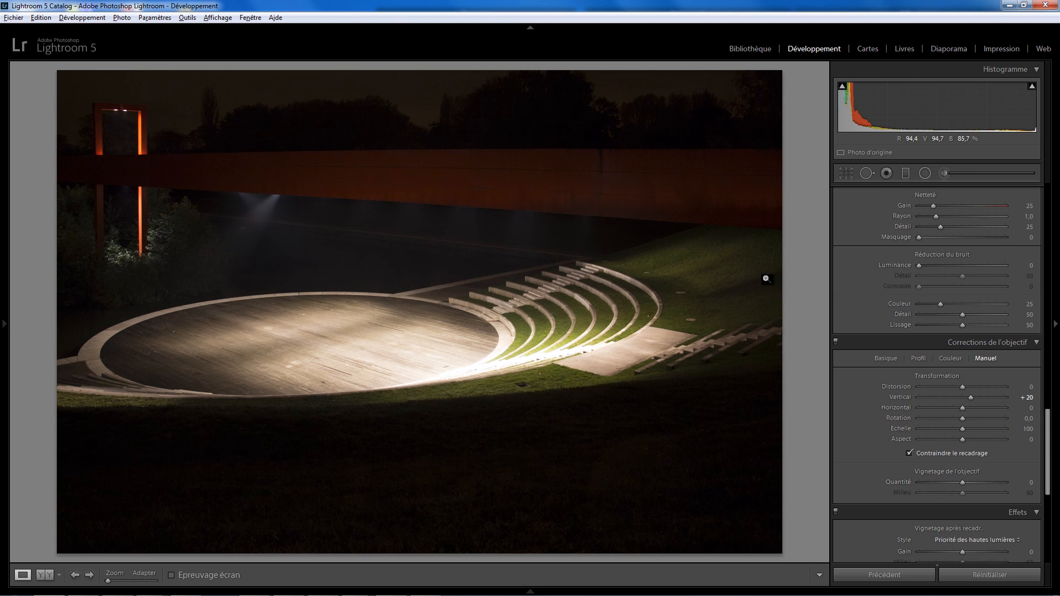
# Step: Add a second radial filter with reset effects, tilted over the overlit area between stage and seating, and set its highlights to −26
pyautogui.click(925, 174)
pyautogui.moveTo(483, 353); pyautogui.dragTo(607, 392)
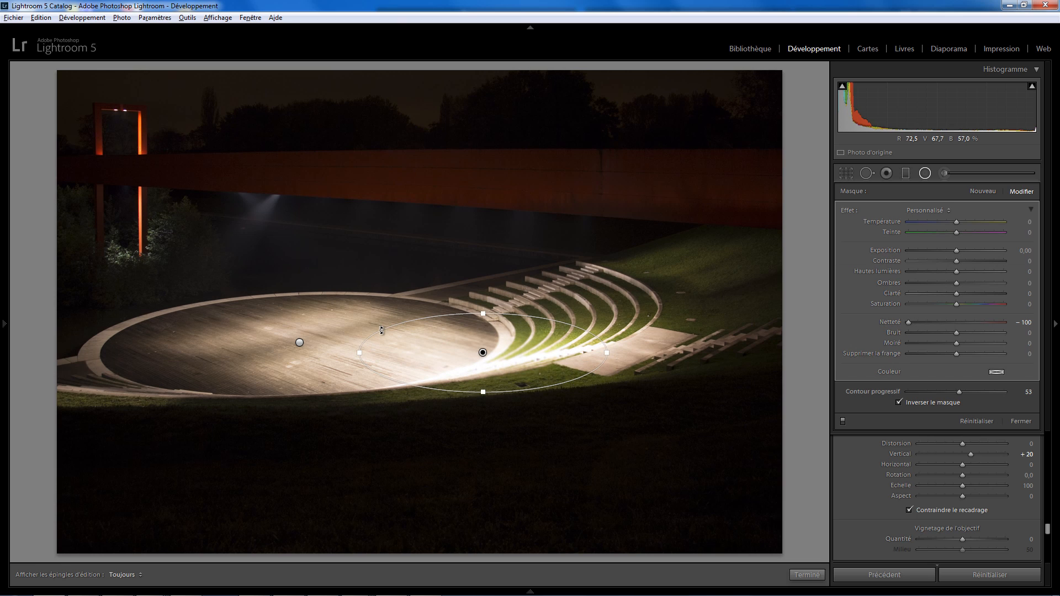
pyautogui.moveTo(381, 330)
pyautogui.mouseDown()
pyautogui.moveTo(381, 353)
pyautogui.moveTo(383, 333)
pyautogui.mouseUp()
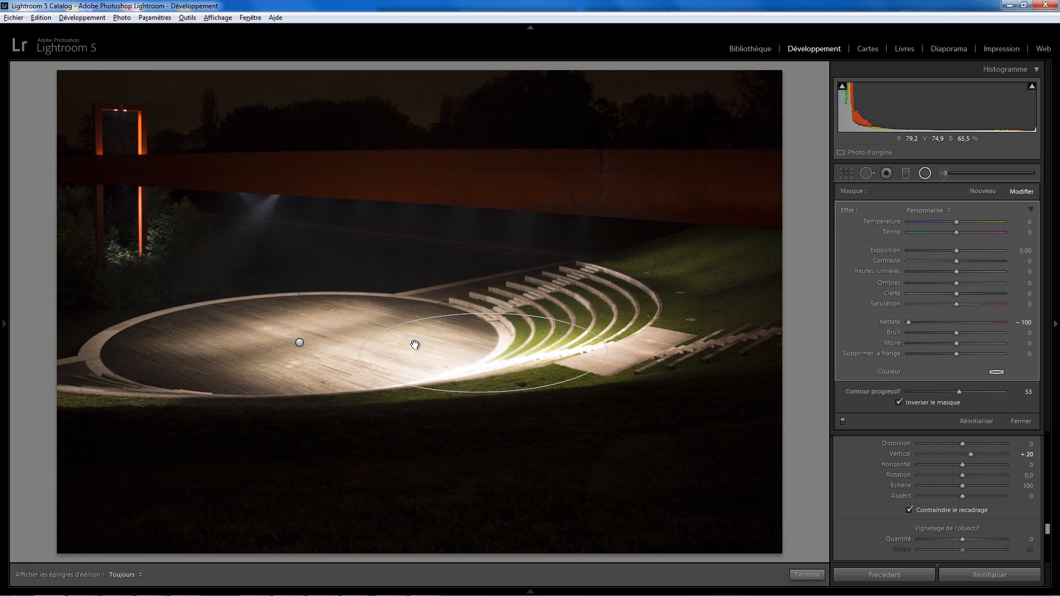
pyautogui.doubleClick(847, 210)
pyautogui.moveTo(484, 356); pyautogui.dragTo(526, 355)
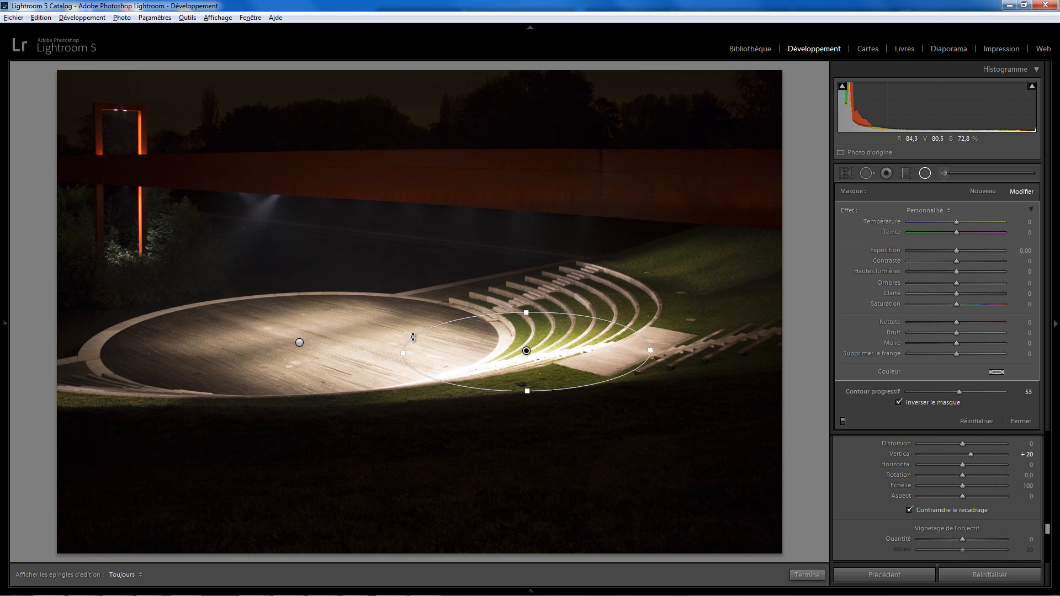
pyautogui.moveTo(413, 337); pyautogui.dragTo(415, 358)
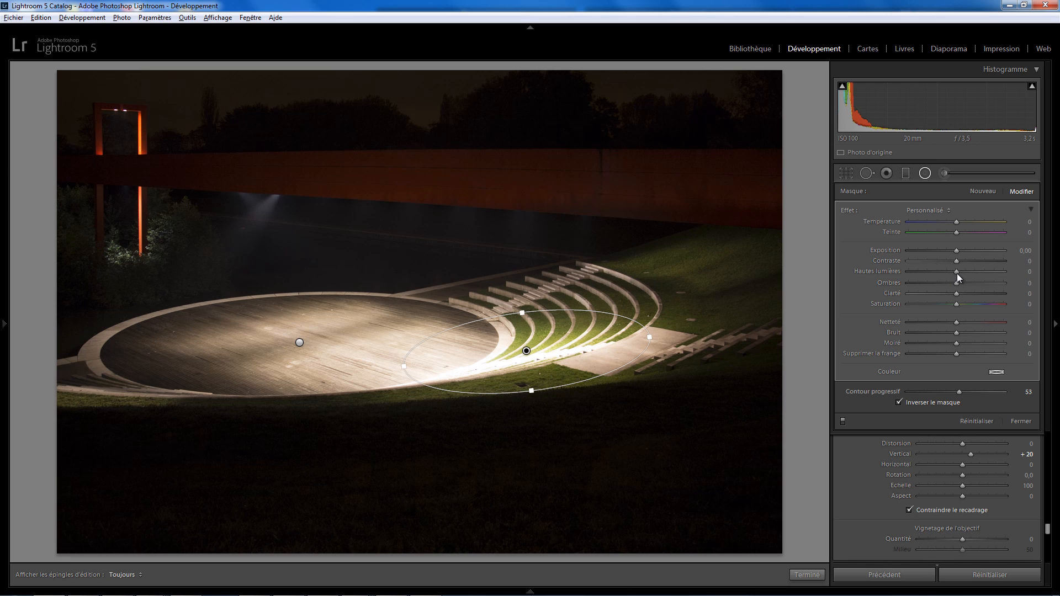
pyautogui.moveTo(956, 270); pyautogui.dragTo(948, 273)
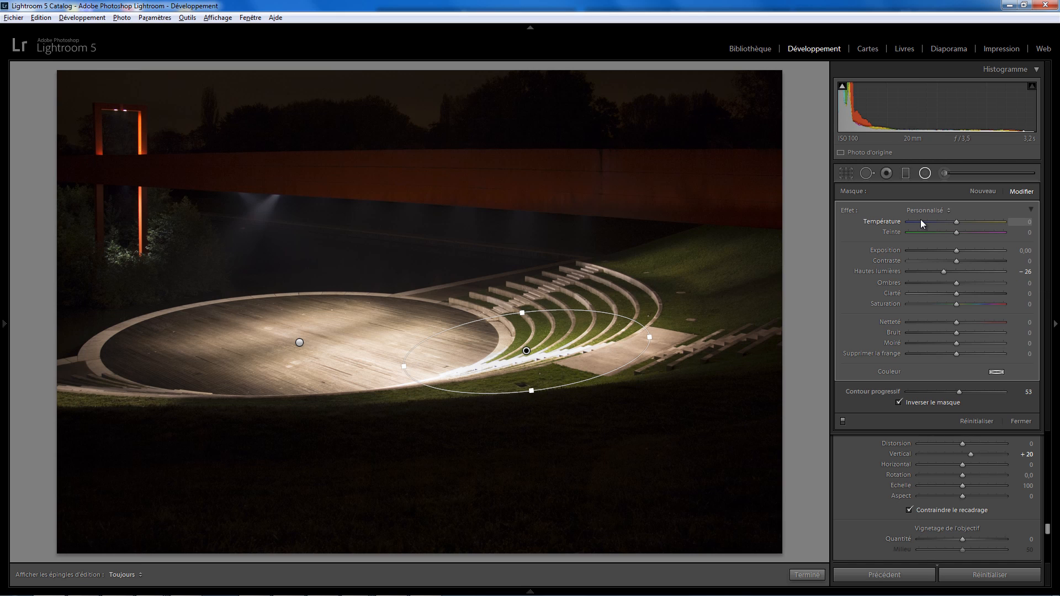
# Step: Paint the dark foreground grass with the adjustment brush at size 8 and set its exposure to 2.75
pyautogui.click(944, 174)
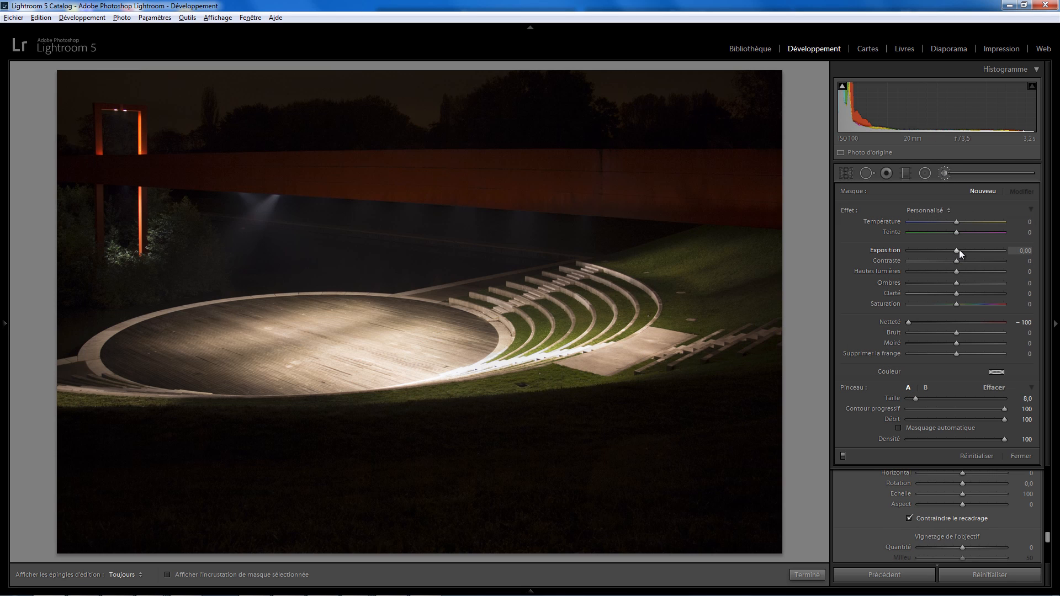
pyautogui.moveTo(959, 250); pyautogui.dragTo(977, 250)
pyautogui.press('h')
pyautogui.moveTo(617, 449)
pyautogui.mouseDown()
pyautogui.moveTo(537, 470)
pyautogui.moveTo(734, 441)
pyautogui.moveTo(594, 482)
pyautogui.moveTo(568, 510)
pyautogui.moveTo(614, 537)
pyautogui.moveTo(716, 549)
pyautogui.moveTo(712, 500)
pyautogui.moveTo(747, 559)
pyautogui.moveTo(769, 408)
pyautogui.moveTo(429, 477)
pyautogui.moveTo(354, 538)
pyautogui.moveTo(293, 556)
pyautogui.moveTo(655, 529)
pyautogui.moveTo(410, 517)
pyautogui.moveTo(517, 482)
pyautogui.mouseUp()
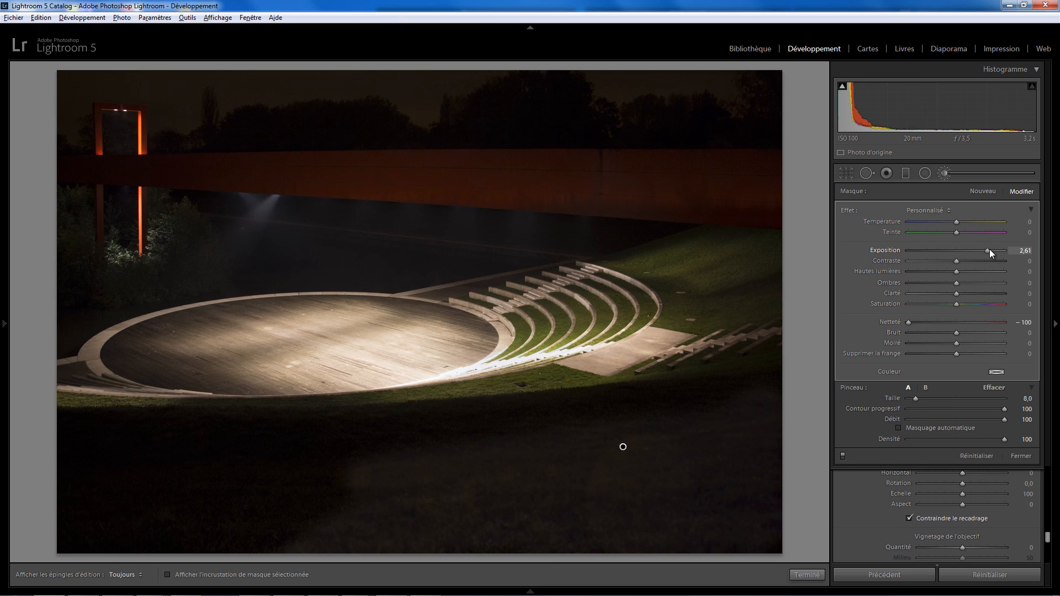
pyautogui.moveTo(990, 250); pyautogui.dragTo(990, 250)
pyautogui.moveTo(421, 463)
pyautogui.mouseDown()
pyautogui.moveTo(166, 486)
pyautogui.moveTo(339, 497)
pyautogui.moveTo(77, 525)
pyautogui.moveTo(260, 505)
pyautogui.moveTo(226, 545)
pyautogui.moveTo(377, 490)
pyautogui.moveTo(794, 449)
pyautogui.moveTo(698, 431)
pyautogui.moveTo(634, 456)
pyautogui.moveTo(729, 516)
pyautogui.moveTo(551, 541)
pyautogui.moveTo(757, 525)
pyautogui.moveTo(615, 545)
pyautogui.mouseUp()
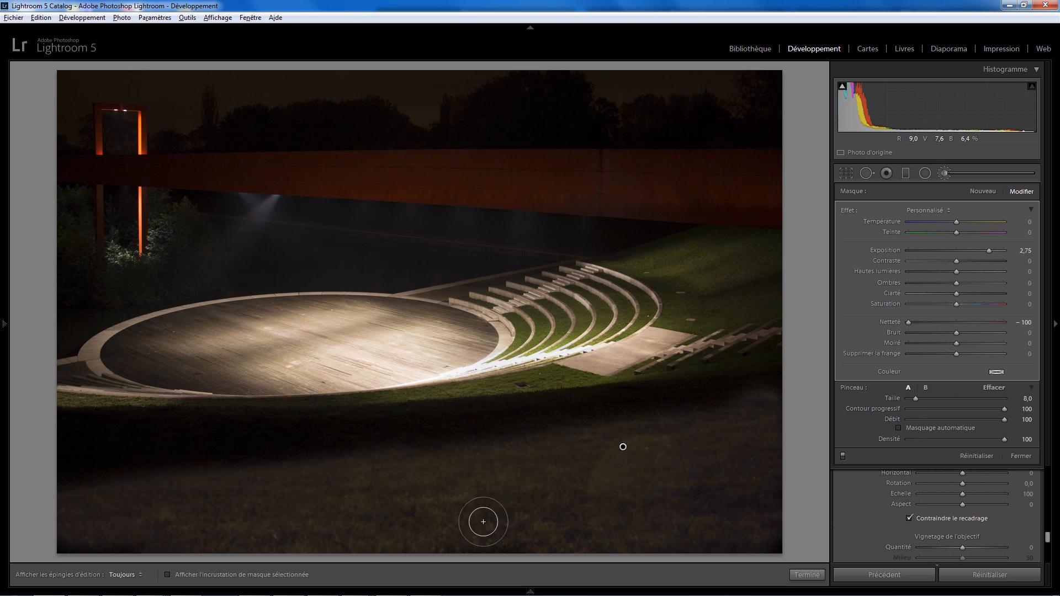
# Step: Reset the brush effect, set its exposure to 2.52, and extend the painting along the upper edge of the dark grass
pyautogui.press('h')
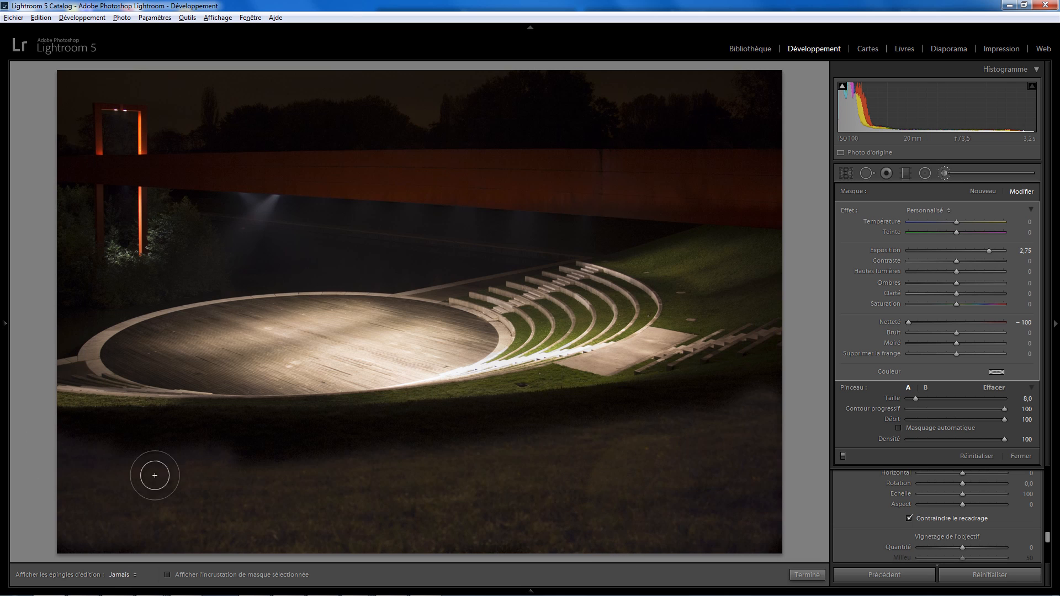
pyautogui.press('h')
pyautogui.doubleClick(850, 211)
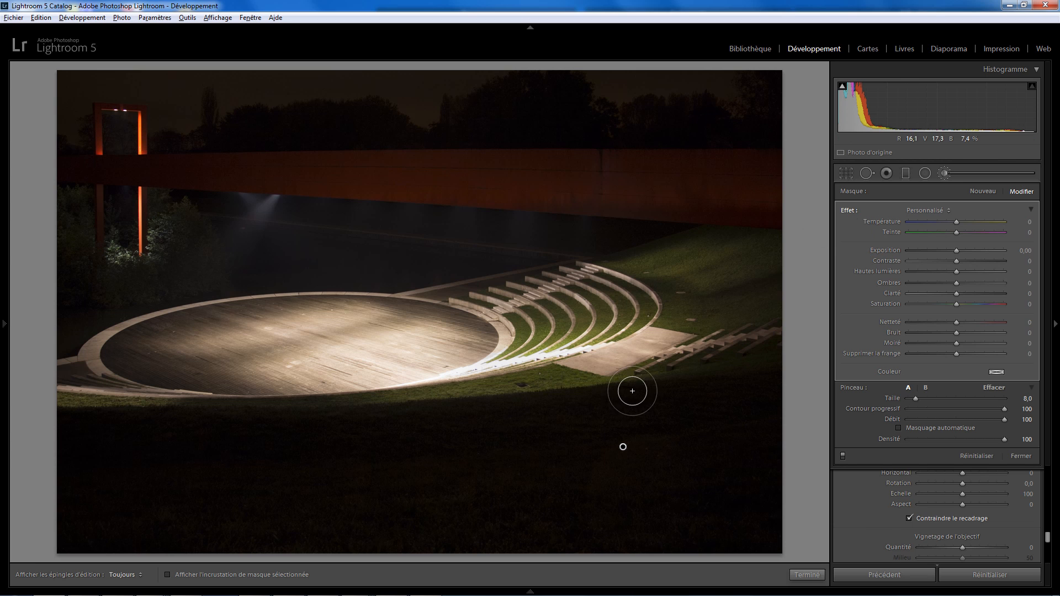
pyautogui.moveTo(957, 251); pyautogui.dragTo(986, 253)
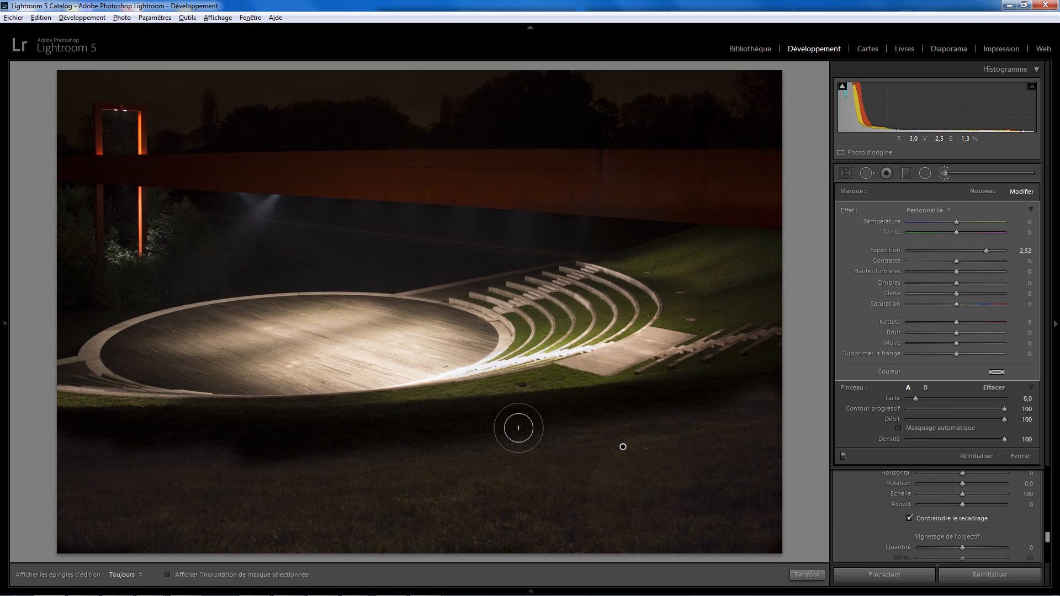
pyautogui.press('h')
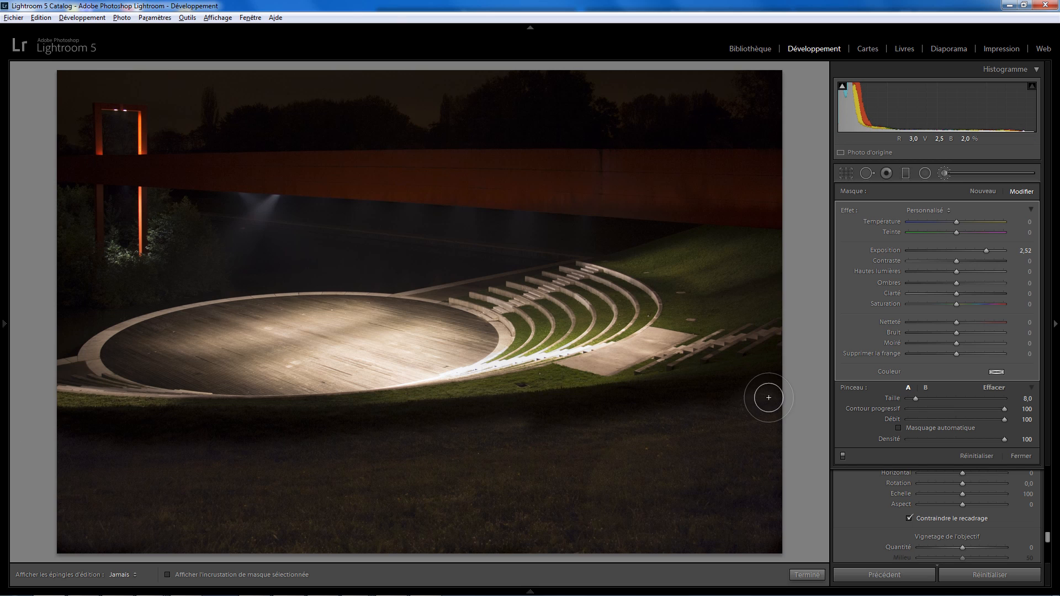
pyautogui.moveTo(768, 398)
pyautogui.mouseDown()
pyautogui.moveTo(612, 430)
pyautogui.moveTo(602, 411)
pyautogui.moveTo(102, 438)
pyautogui.moveTo(114, 450)
pyautogui.mouseUp()
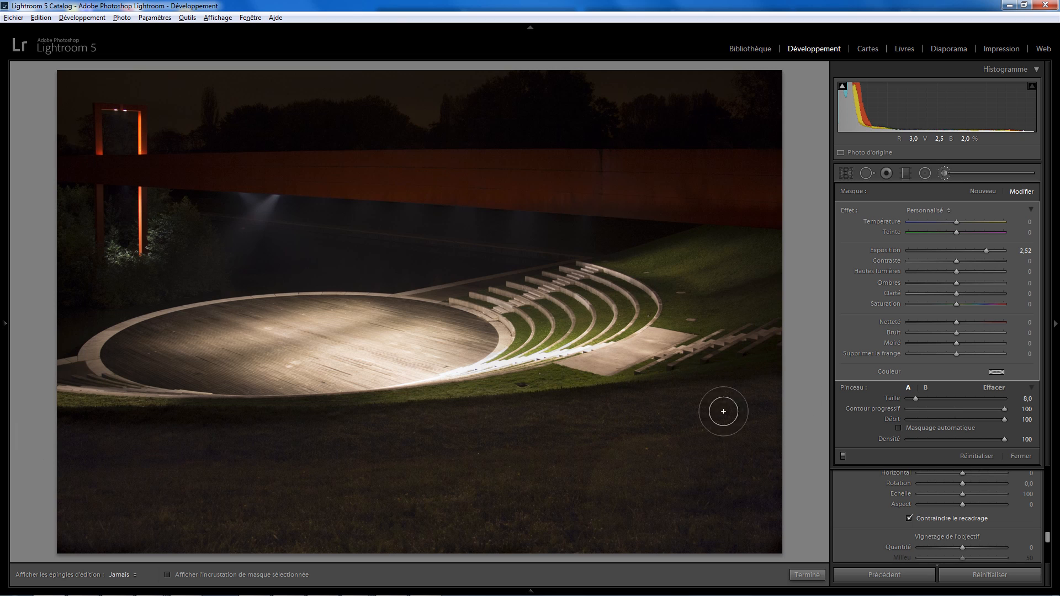
pyautogui.moveTo(193, 438)
pyautogui.mouseDown()
pyautogui.moveTo(94, 436)
pyautogui.moveTo(97, 446)
pyautogui.mouseUp()
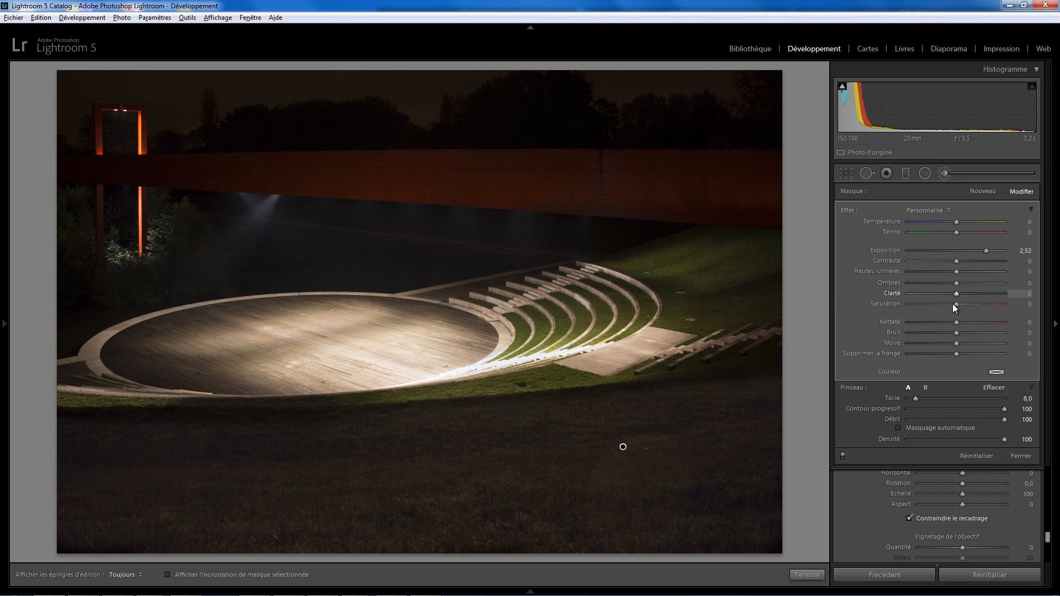
# Step: Set the grass brush's saturation to −34 and tint it green with hue 92 and saturation 83%
pyautogui.moveTo(956, 304); pyautogui.dragTo(942, 304)
pyautogui.click(997, 372)
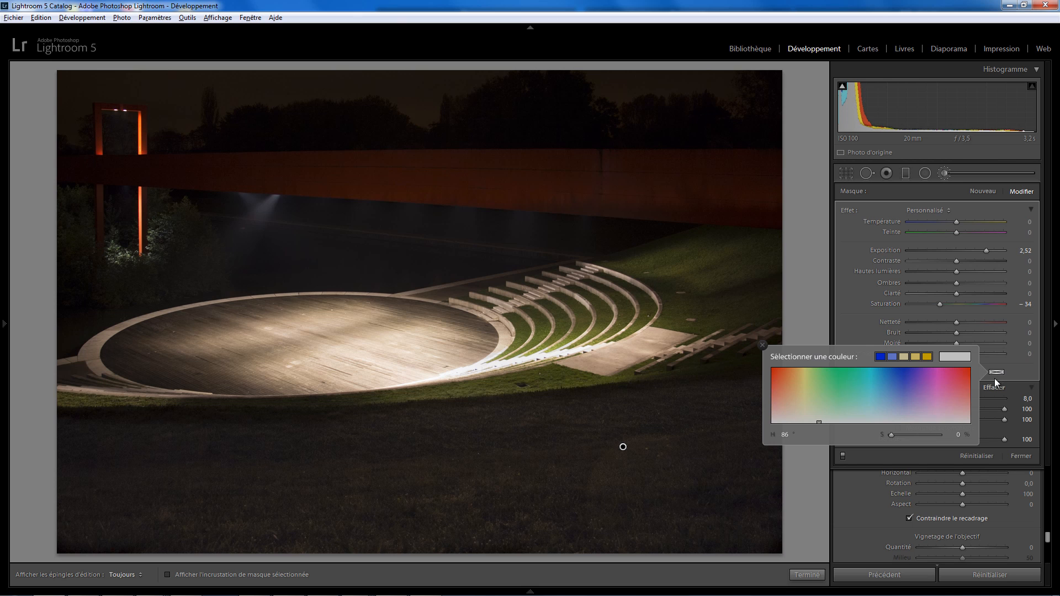
pyautogui.moveTo(850, 397); pyautogui.dragTo(823, 383)
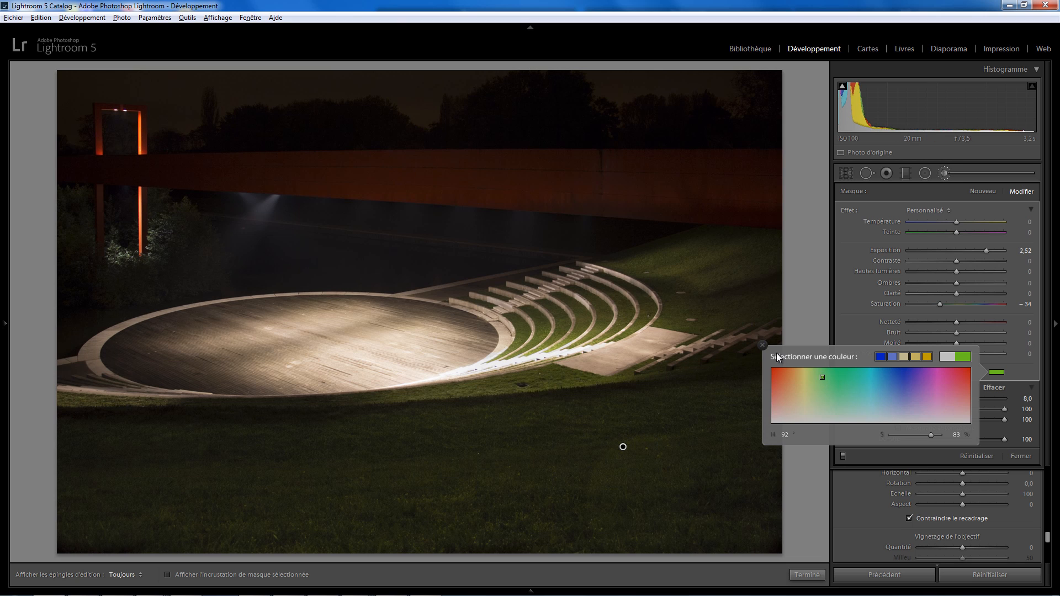
pyautogui.click(763, 345)
# Step: Using the mask overlay as a guide, fill the unpainted lower corners of the grass, and reduce the brush size to 4
pyautogui.press('h')
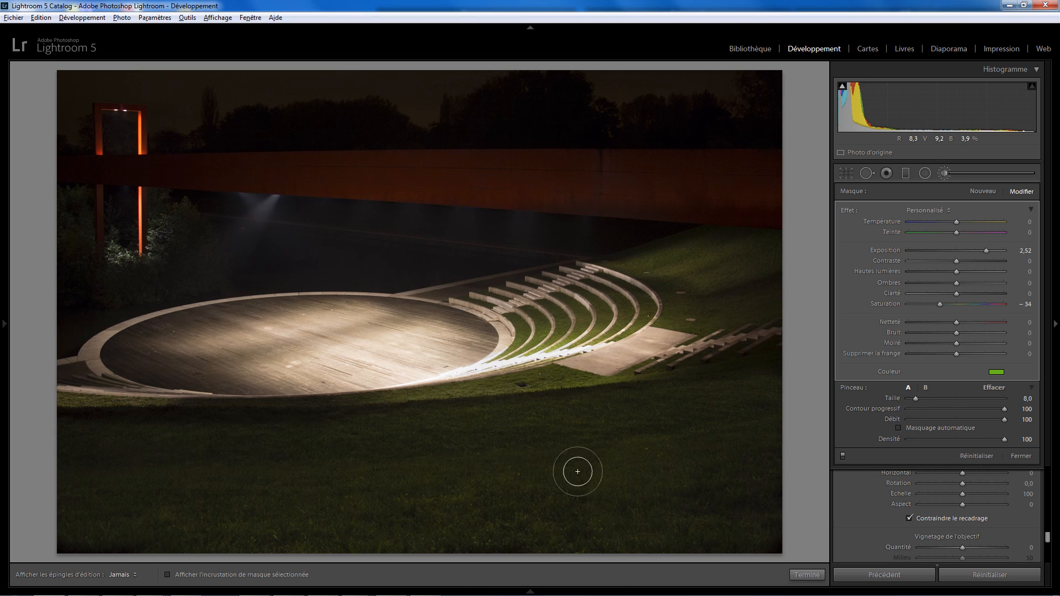
pyautogui.press('h')
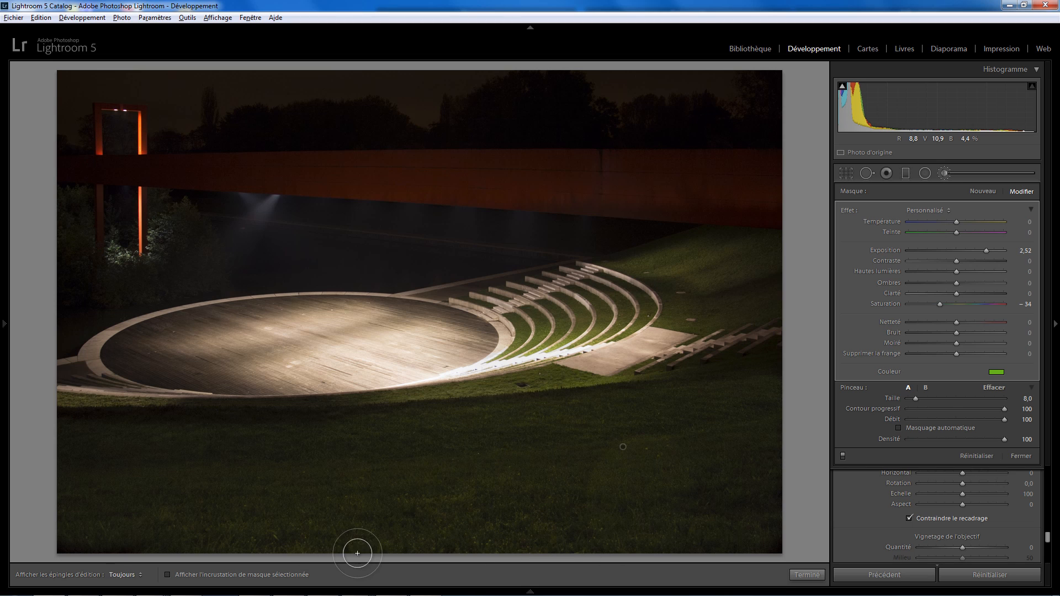
pyautogui.press('o')
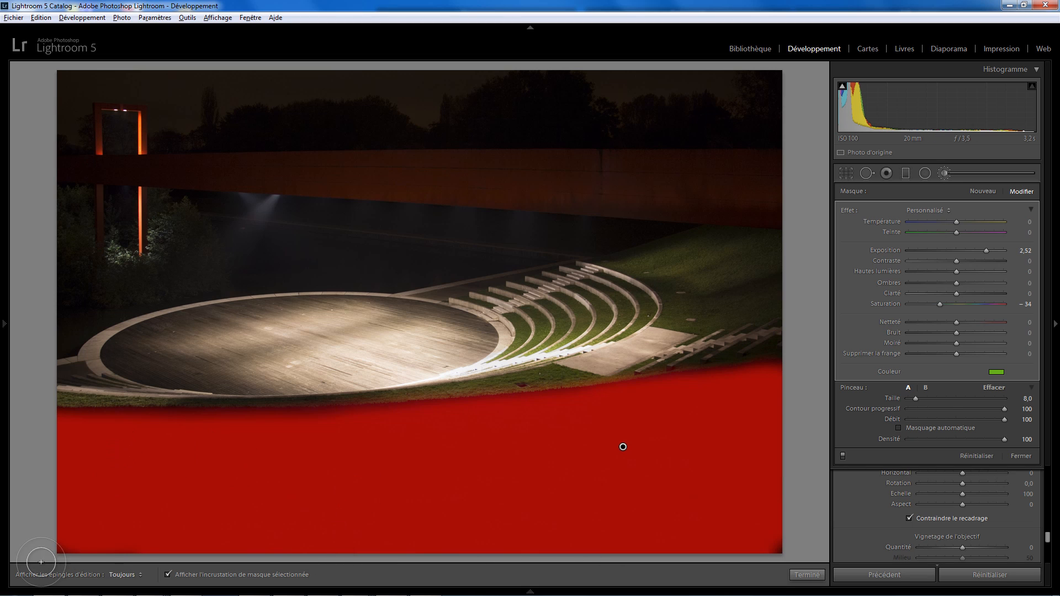
pyautogui.press('h')
pyautogui.moveTo(80, 553)
pyautogui.mouseDown()
pyautogui.moveTo(253, 532)
pyautogui.moveTo(681, 449)
pyautogui.mouseUp()
pyautogui.moveTo(778, 544)
pyautogui.mouseDown()
pyautogui.moveTo(754, 528)
pyautogui.moveTo(743, 404)
pyautogui.mouseUp()
pyautogui.press('o')
pyautogui.scroll(-6, 738, 403)
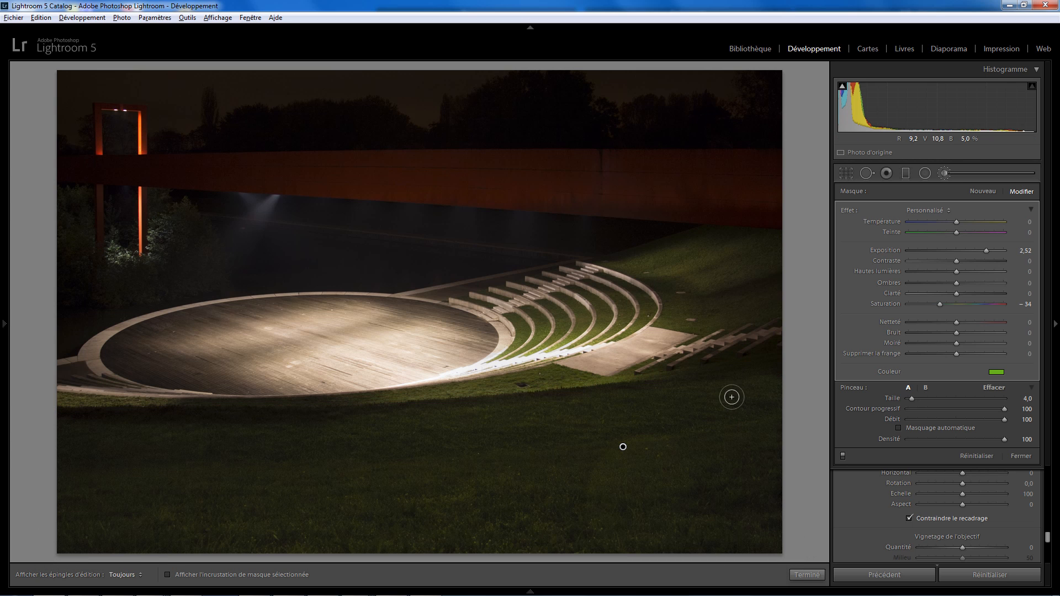
# Step: Reduce the adjustment brush to size 3 and paint along the upper edge of the dark grass below the stage
pyautogui.scroll(1, 730, 396)
pyautogui.press('h')
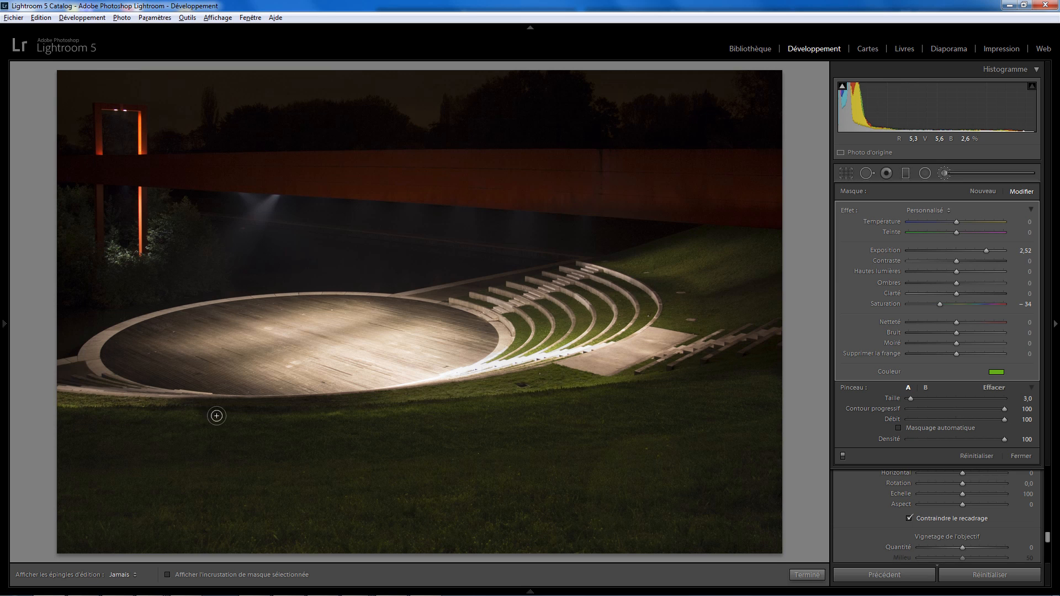
pyautogui.press('h')
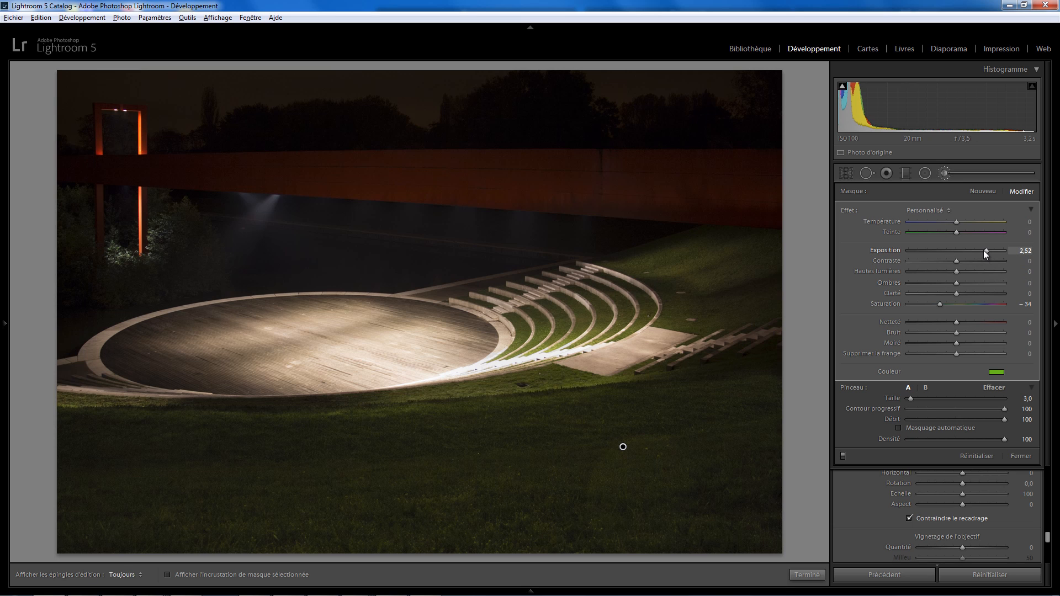
# Step: Set the grass adjustment's shadows to 58 and its exposure to 0.67, touching up the upper grass edge with the brush
pyautogui.moveTo(983, 250); pyautogui.dragTo(984, 283)
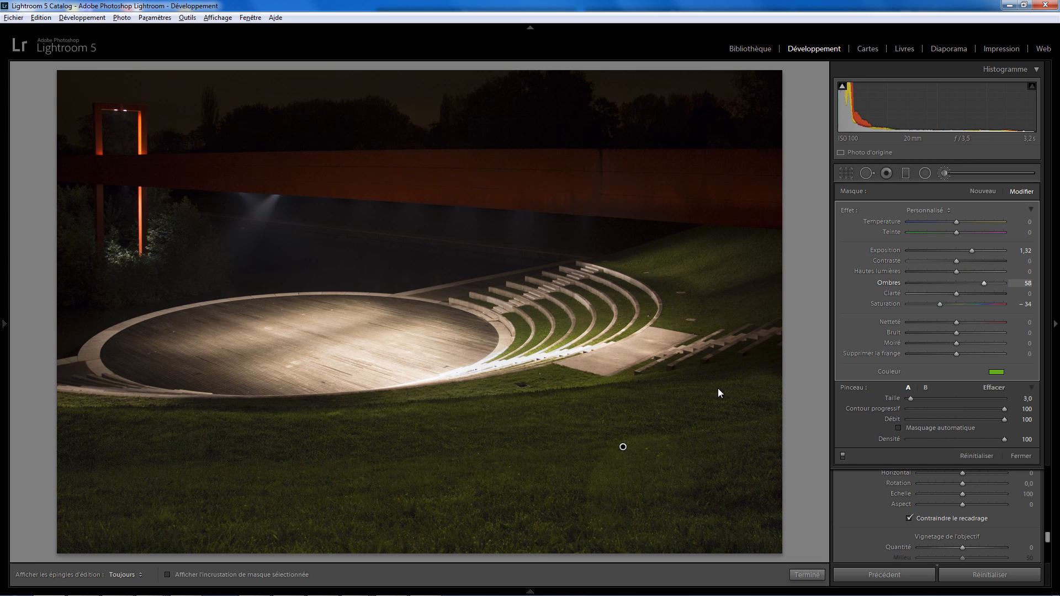
pyautogui.press('h')
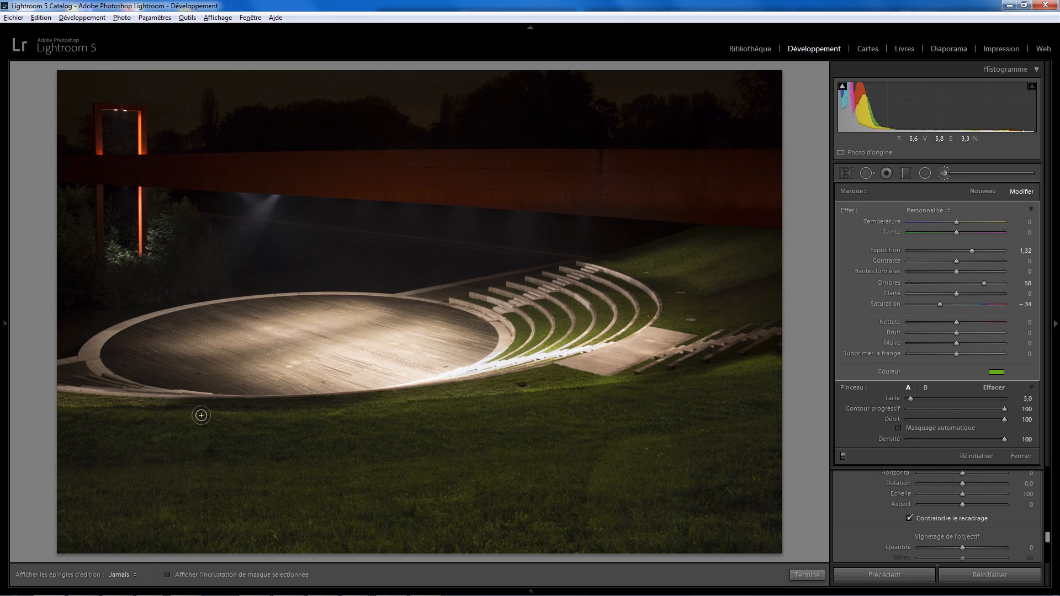
pyautogui.press('h')
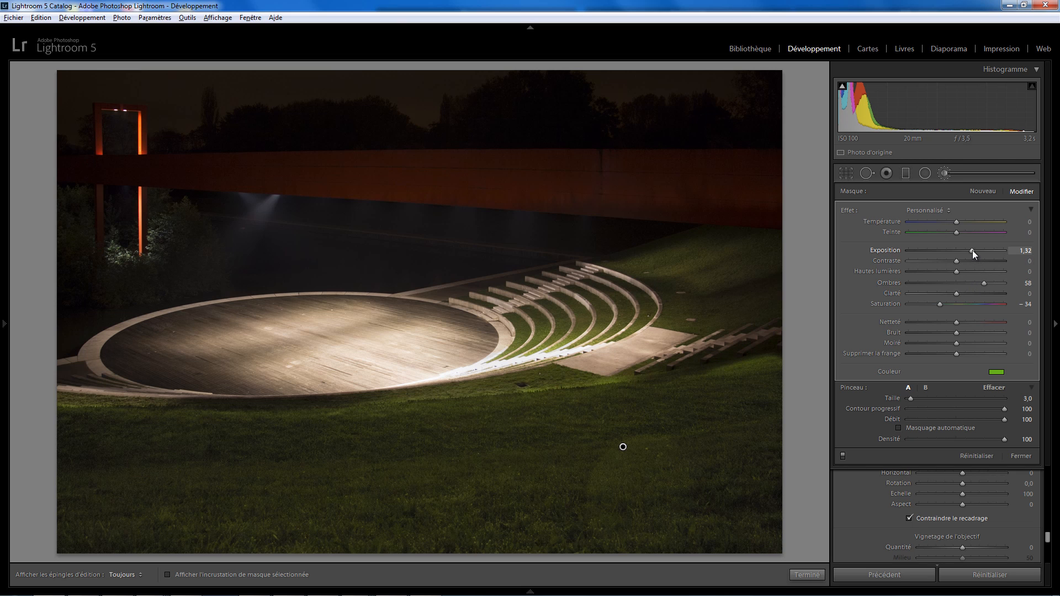
pyautogui.moveTo(972, 250); pyautogui.dragTo(965, 255)
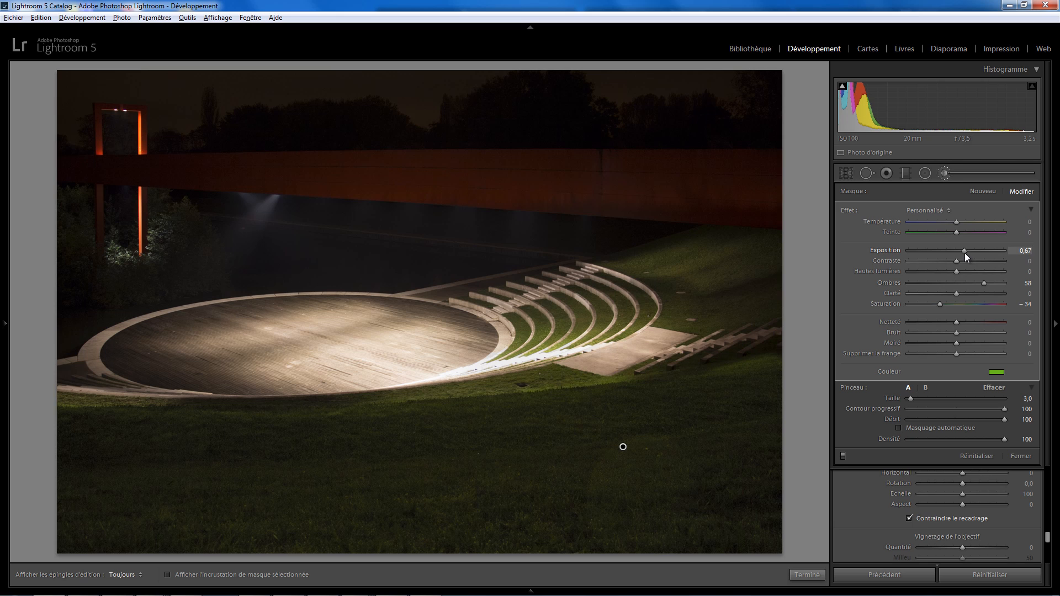
# Step: Touch up the grass mask around the right-hand steps and the stage rim, alternating the size 7 eraser and the size 3 brush
pyautogui.press('alt')
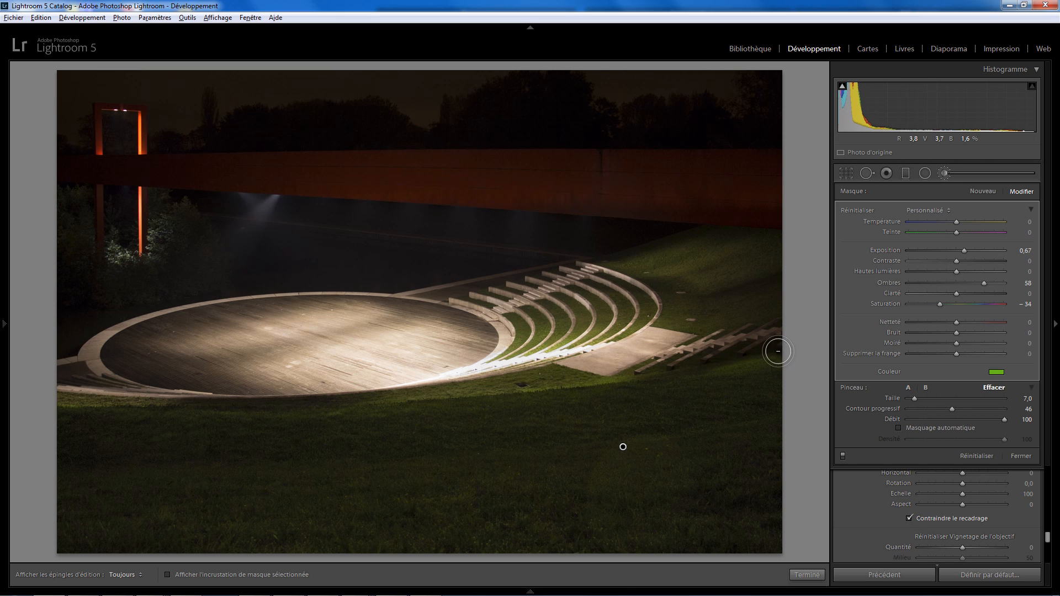
pyautogui.press('h')
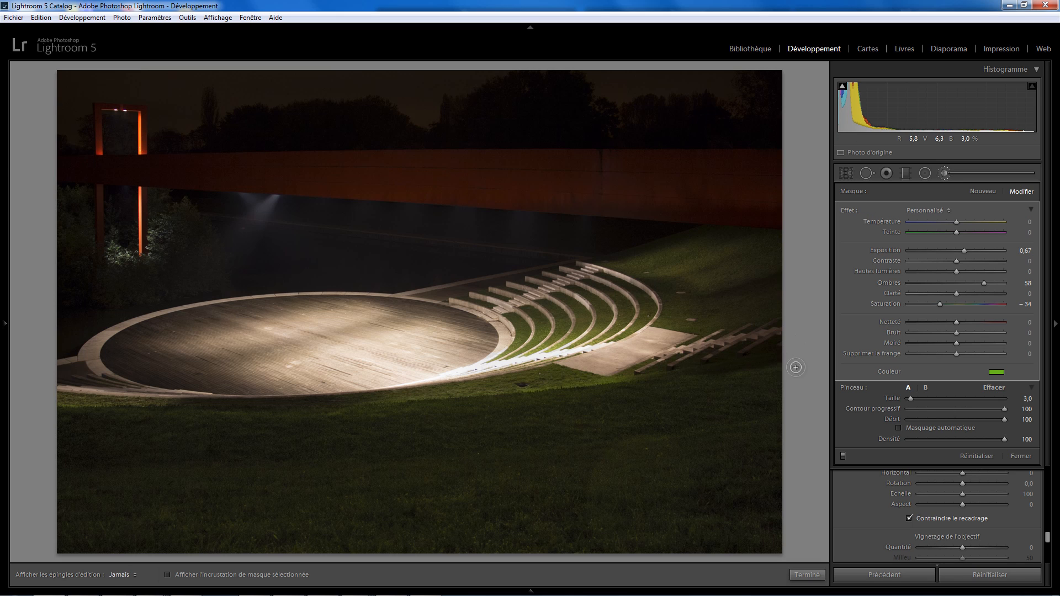
pyautogui.press('h')
pyautogui.press('h')
pyautogui.press('alt')
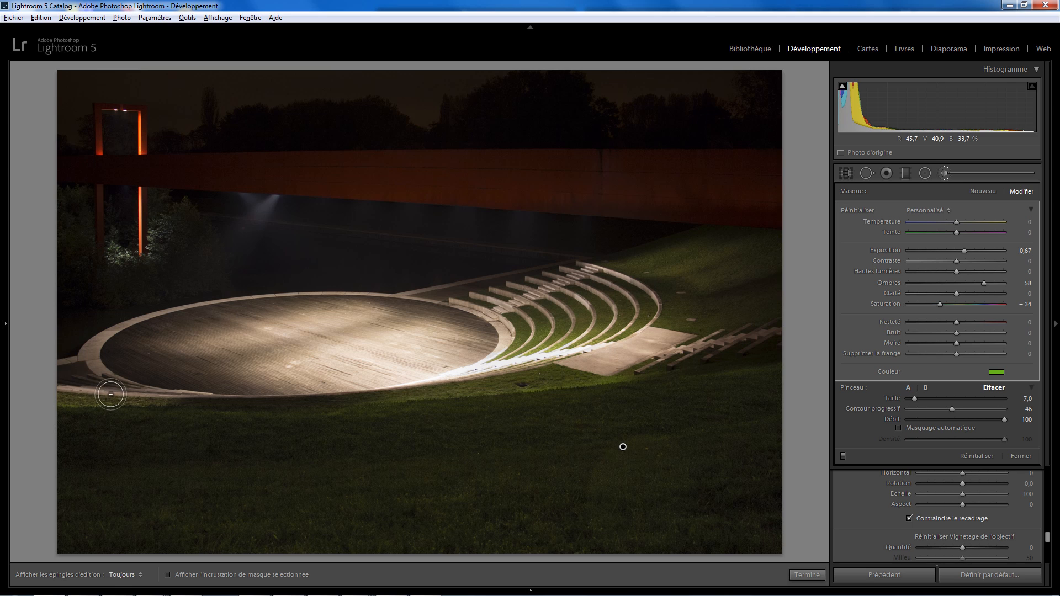
pyautogui.press('h')
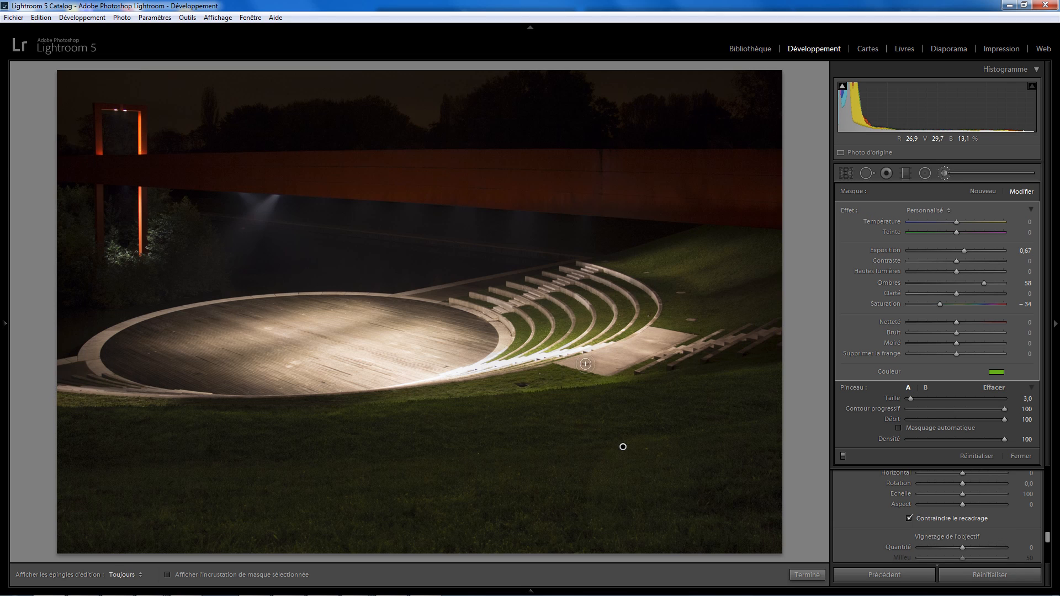
pyautogui.press('h')
pyautogui.press('alt')
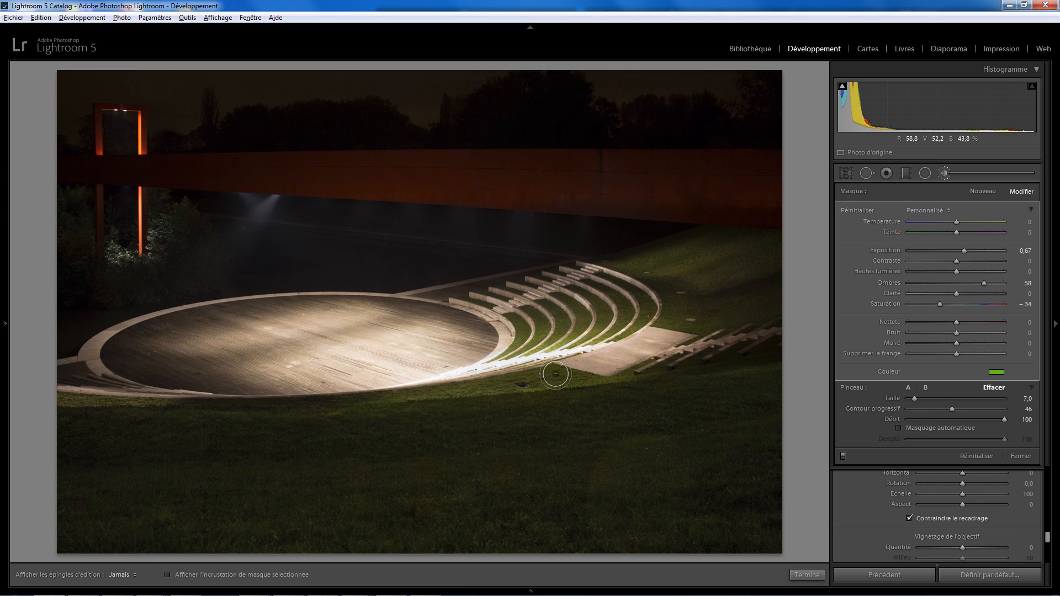
# Step: Erase the grass adjustment along the stage's lower stone rim, and repaint the grass just below it
pyautogui.moveTo(556, 374); pyautogui.dragTo(240, 390)
pyautogui.press('h')
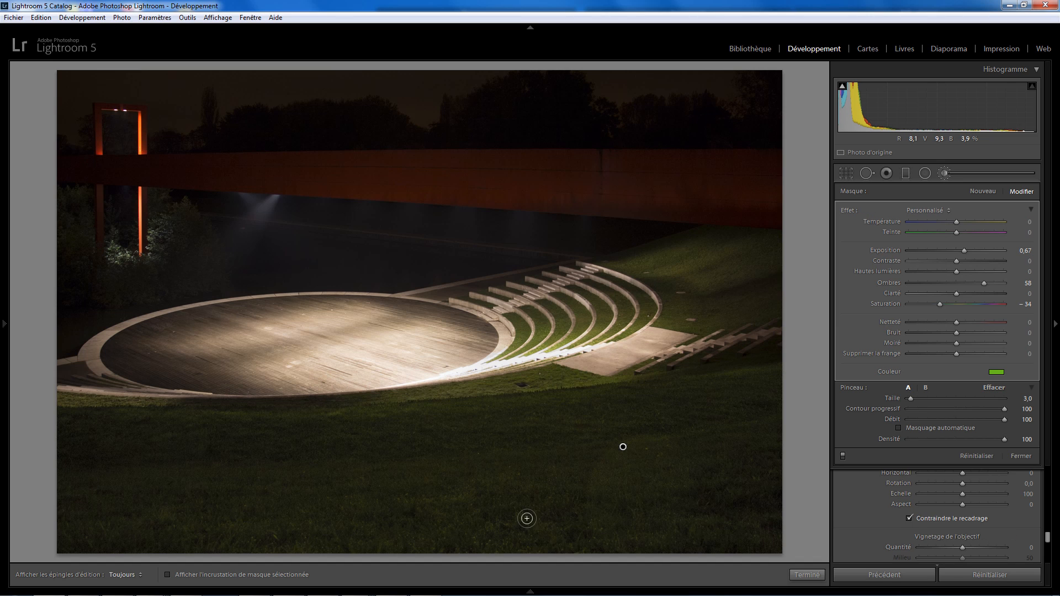
pyautogui.press('h')
pyautogui.press('alt')
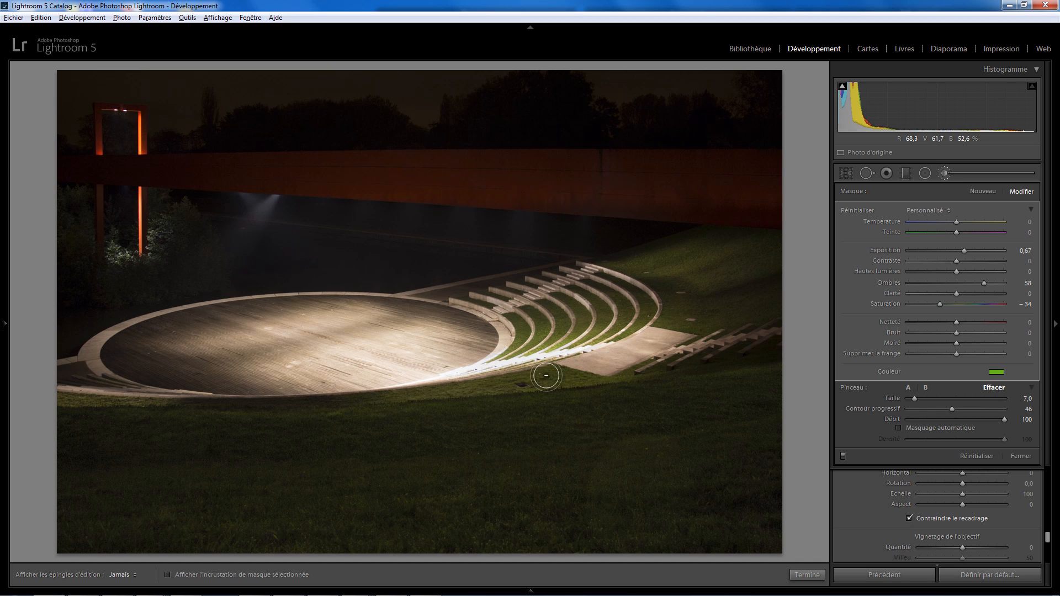
pyautogui.moveTo(538, 377); pyautogui.dragTo(452, 383)
pyautogui.press('h')
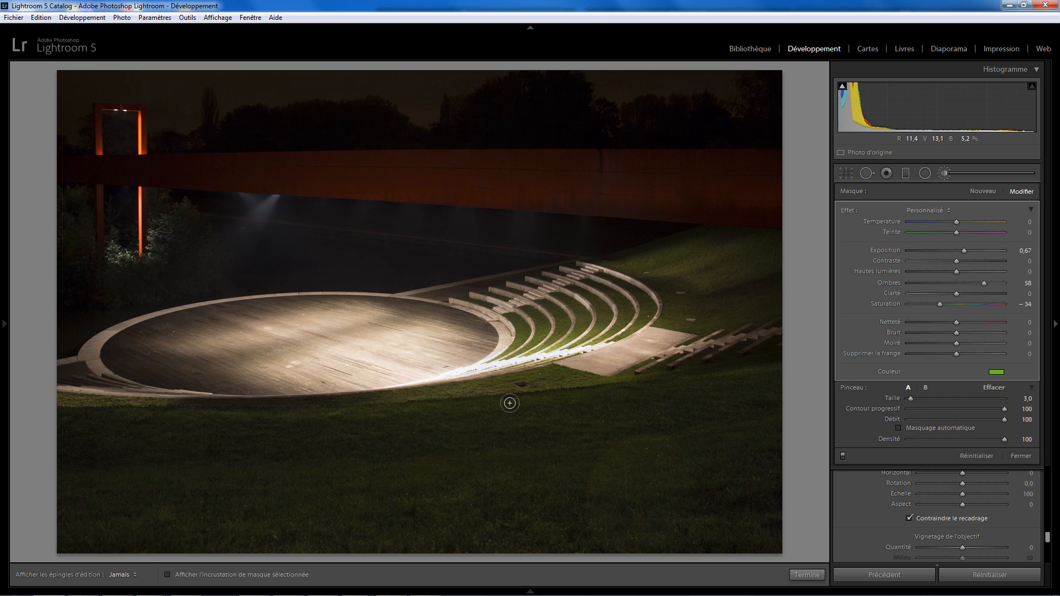
pyautogui.moveTo(592, 382); pyautogui.dragTo(578, 395)
pyautogui.moveTo(440, 408)
pyautogui.mouseDown()
pyautogui.moveTo(407, 483)
pyautogui.moveTo(496, 509)
pyautogui.mouseUp()
# Step: Retouch the foreground grass with two curved spot removal strokes at size 76, sampling nearby grass to their left
pyautogui.click(867, 174)
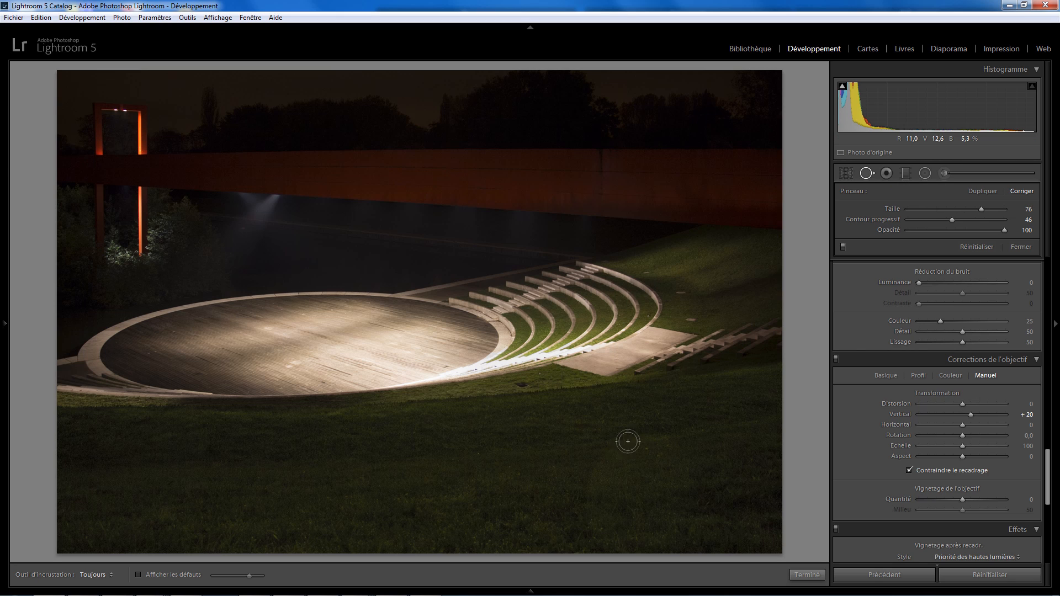
pyautogui.moveTo(641, 433)
pyautogui.mouseDown()
pyautogui.moveTo(604, 454)
pyautogui.moveTo(581, 486)
pyautogui.moveTo(581, 522)
pyautogui.moveTo(603, 554)
pyautogui.mouseUp()
pyautogui.moveTo(572, 500); pyautogui.dragTo(573, 500)
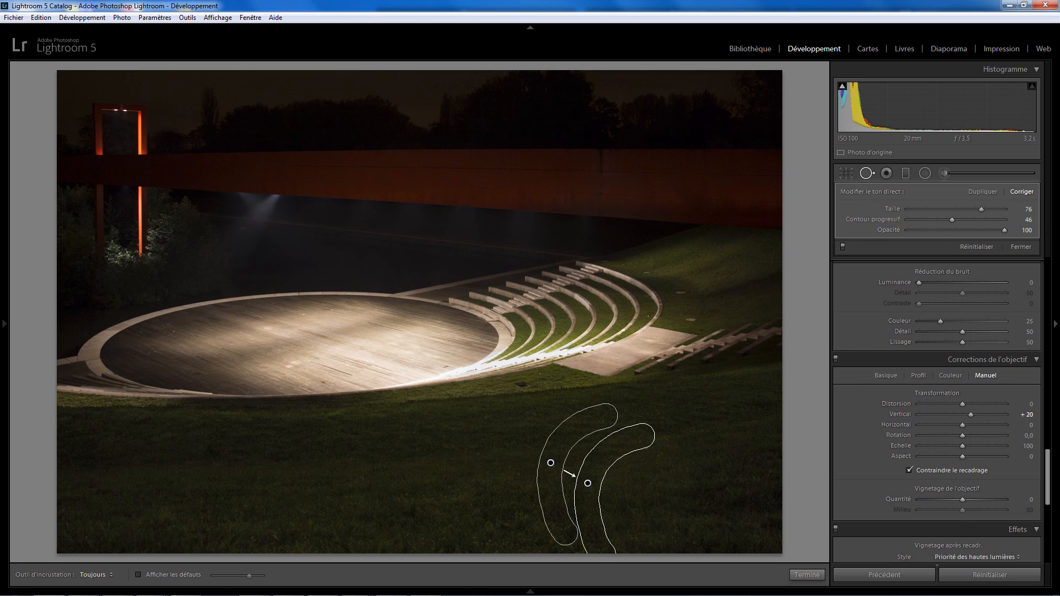
pyautogui.moveTo(660, 436)
pyautogui.mouseDown()
pyautogui.moveTo(690, 478)
pyautogui.moveTo(687, 508)
pyautogui.moveTo(691, 498)
pyautogui.mouseUp()
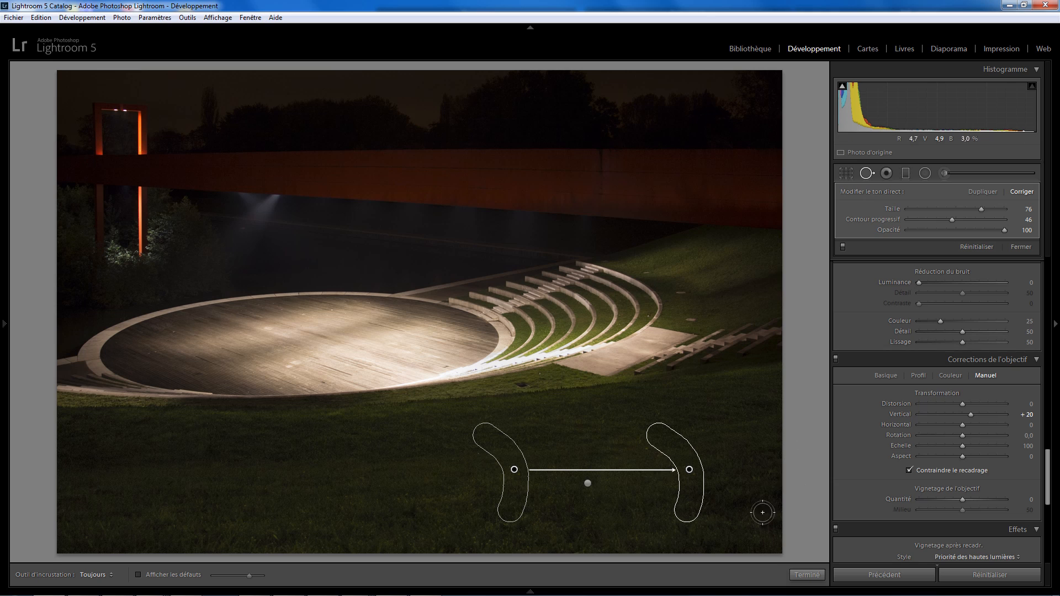
pyautogui.click(807, 575)
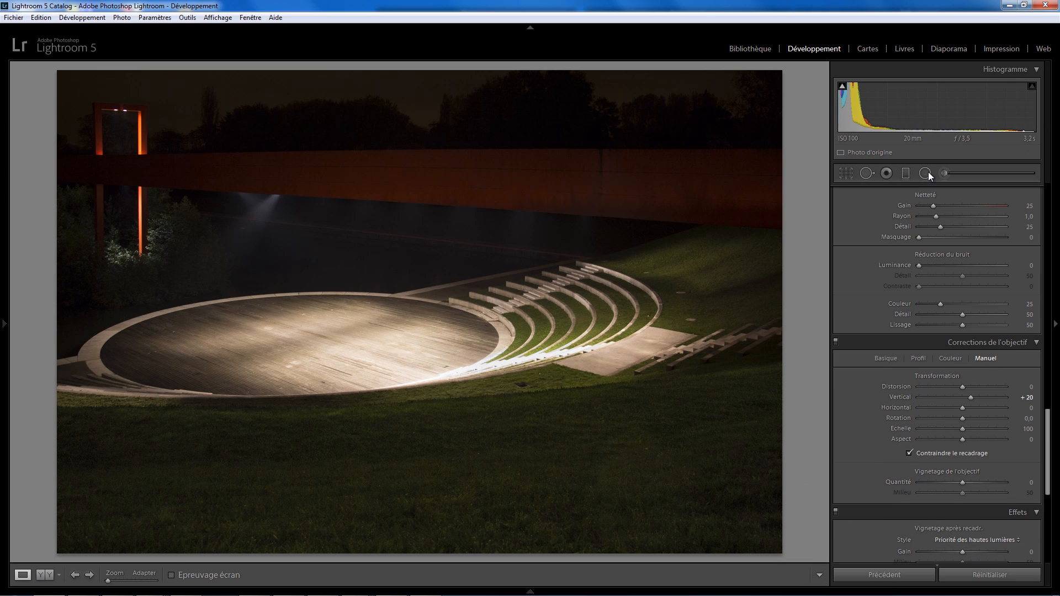
# Step: Move the source area of the longer spot removal stroke farther left in the grass and finish the retouching
pyautogui.click(866, 175)
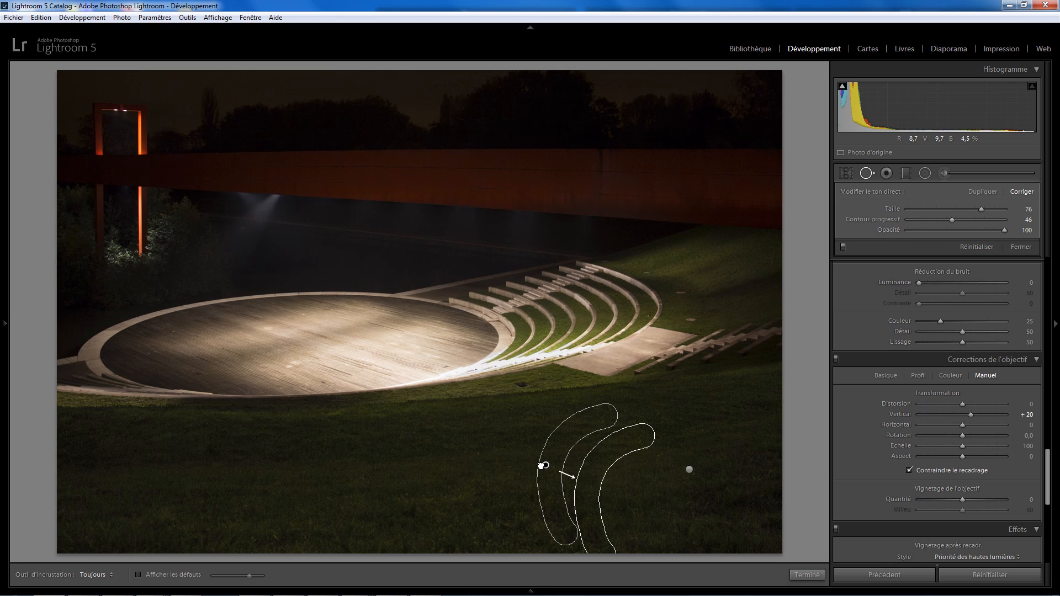
pyautogui.moveTo(533, 472); pyautogui.dragTo(525, 479)
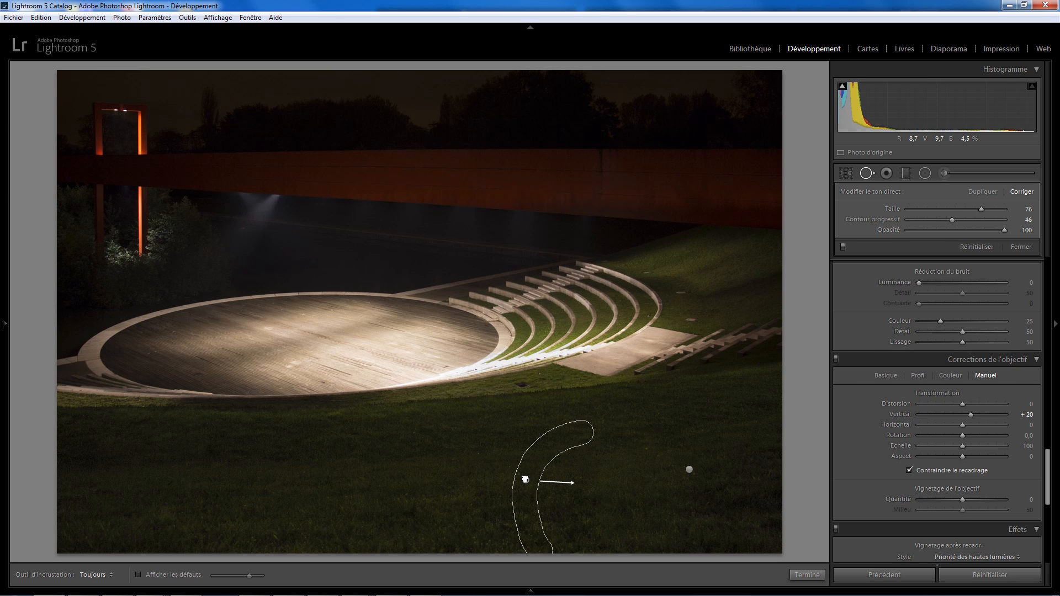
pyautogui.click(807, 574)
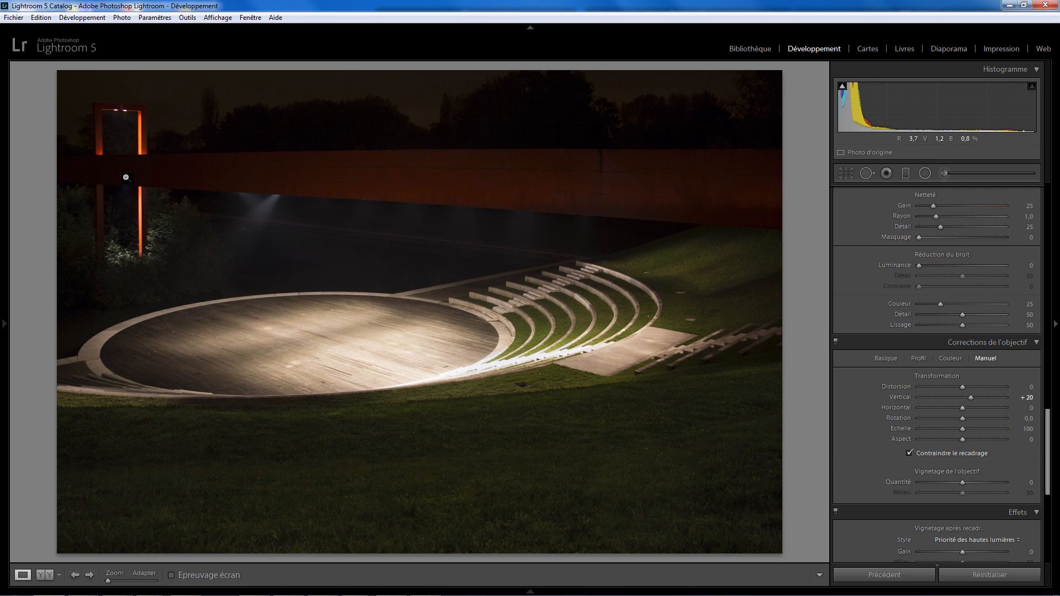
# Step: Start a new adjustment brush with a reset effect, set its shadows to 38, and paint the right part of the red beam
pyautogui.click(945, 173)
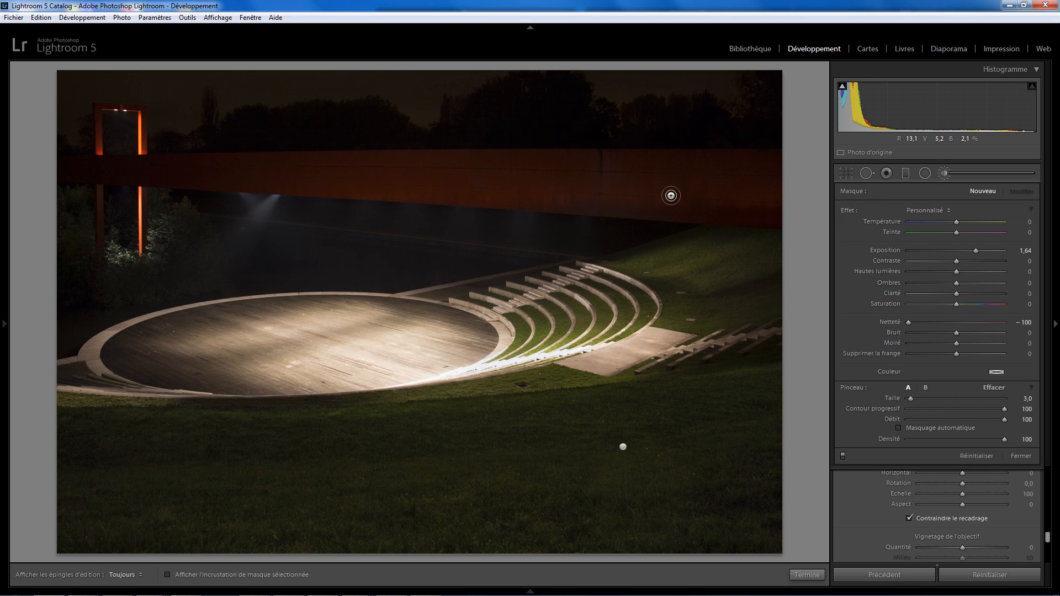
pyautogui.doubleClick(849, 210)
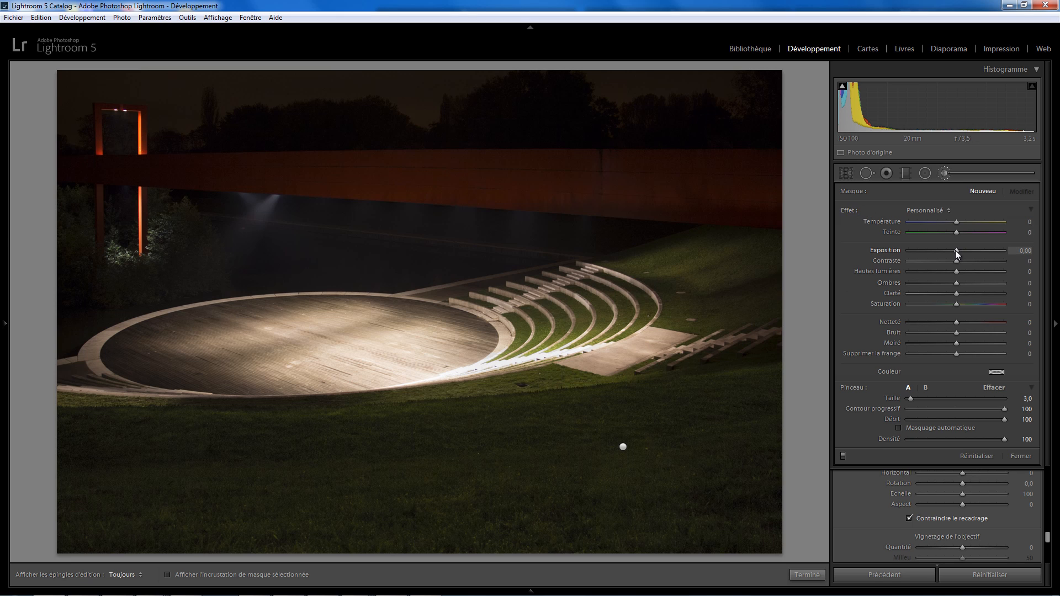
pyautogui.moveTo(956, 283); pyautogui.dragTo(975, 282)
pyautogui.moveTo(684, 179)
pyautogui.mouseDown()
pyautogui.moveTo(577, 184)
pyautogui.moveTo(734, 184)
pyautogui.moveTo(563, 181)
pyautogui.moveTo(769, 193)
pyautogui.moveTo(638, 186)
pyautogui.mouseUp()
pyautogui.press('h')
# Step: Paint the rest of the red beam with brush size 7 and feather 49, reducing the size to 5 for its narrow left end
pyautogui.scroll(4, 638, 185)
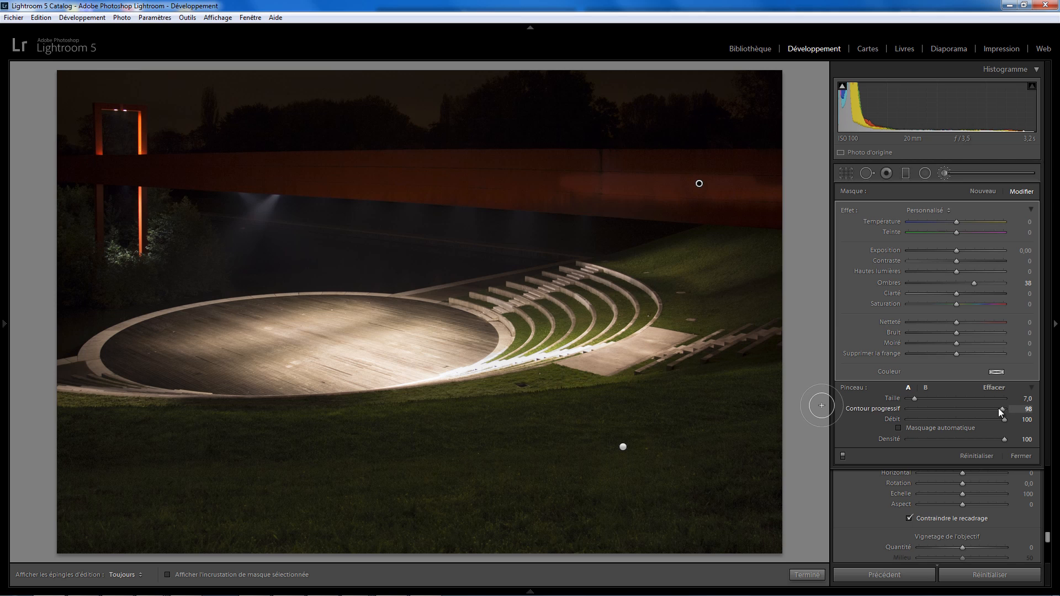
pyautogui.moveTo(999, 409); pyautogui.dragTo(954, 409)
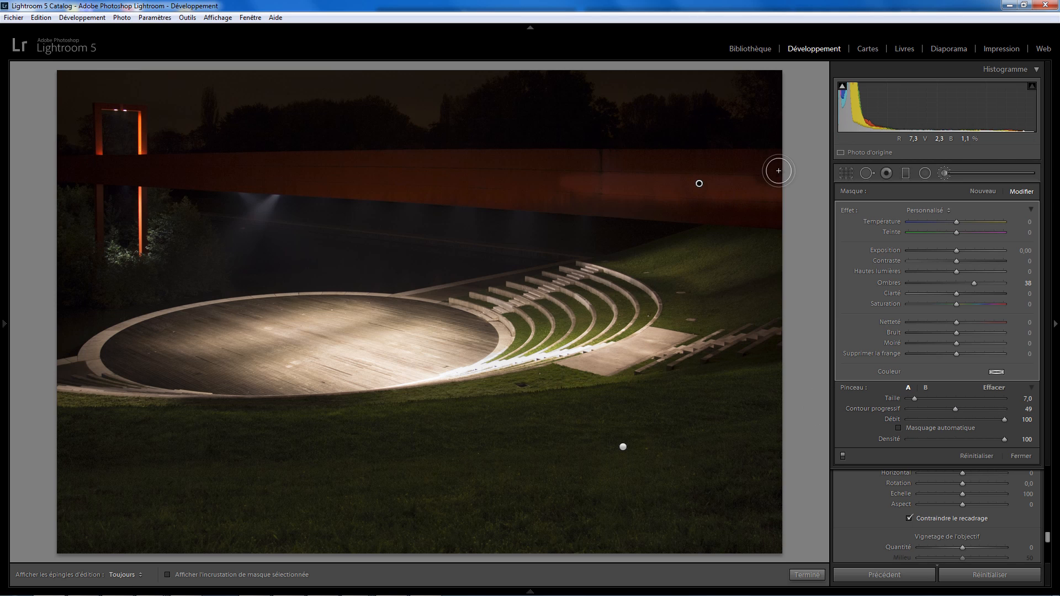
pyautogui.press('h')
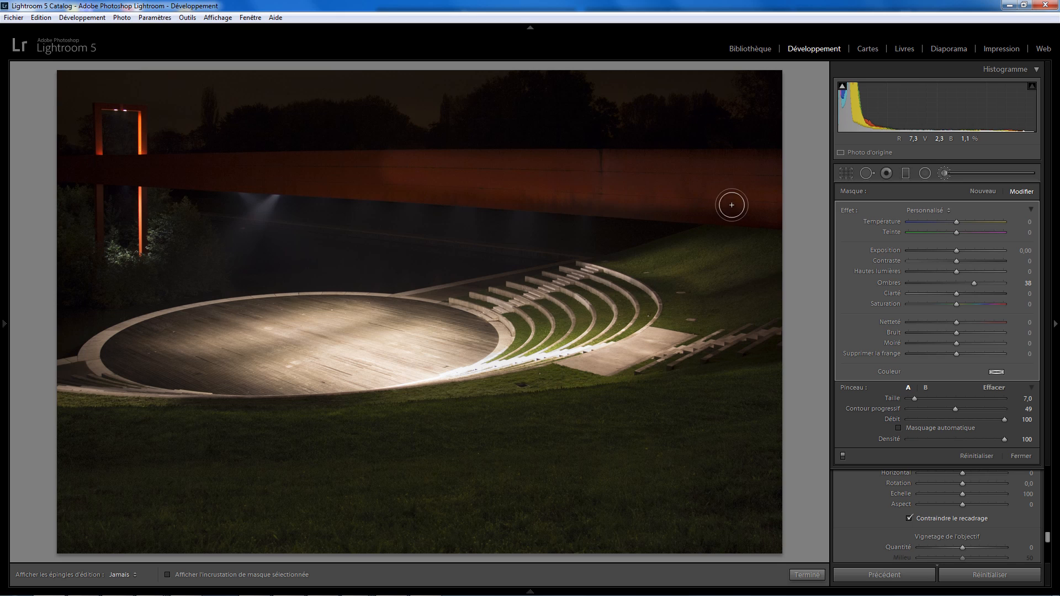
pyautogui.press('h')
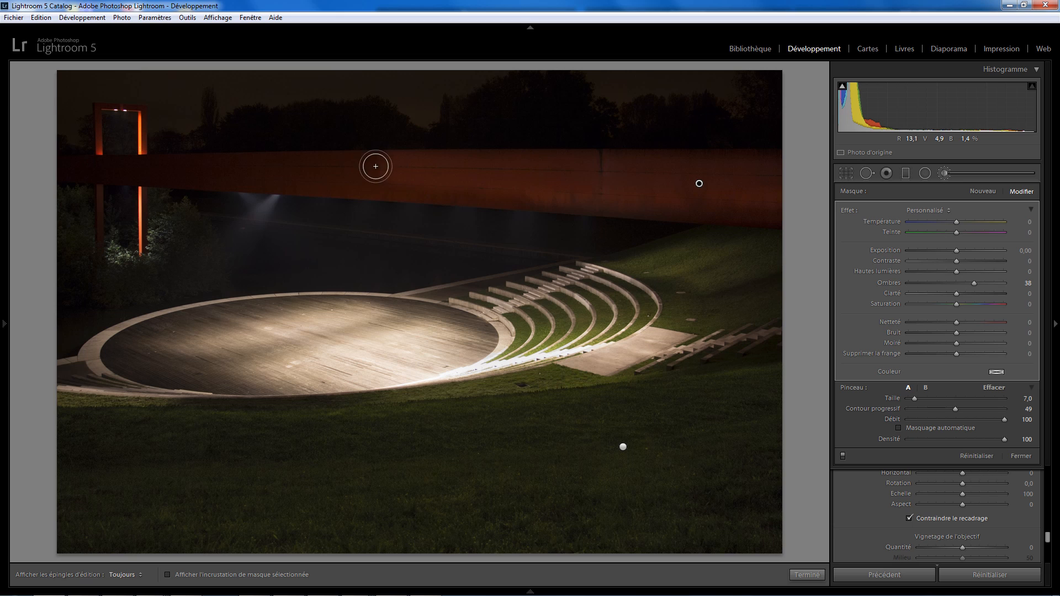
pyautogui.press('h')
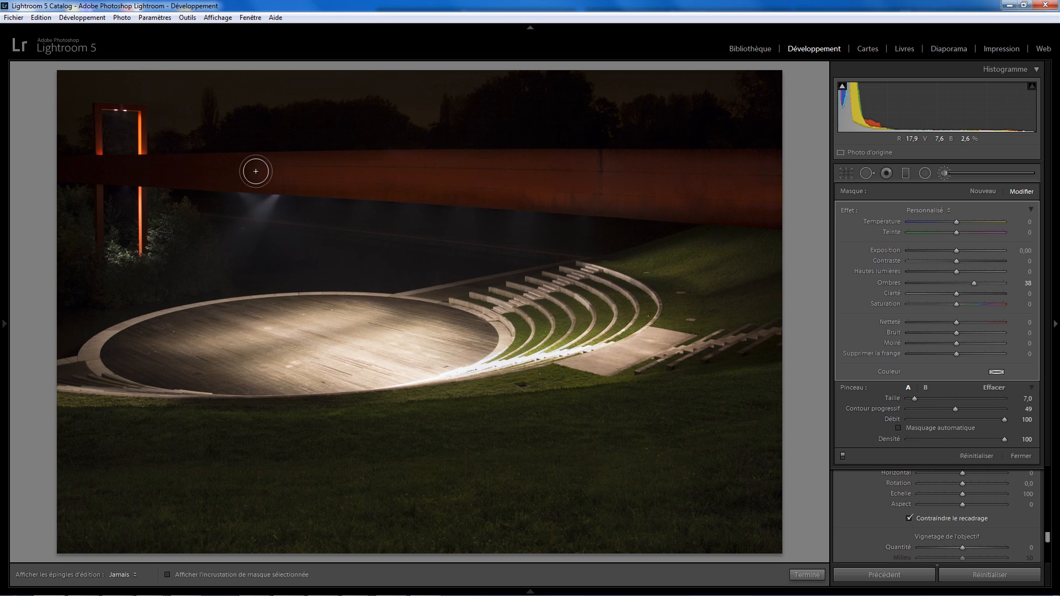
pyautogui.press('h')
pyautogui.scroll(-2, 221, 173)
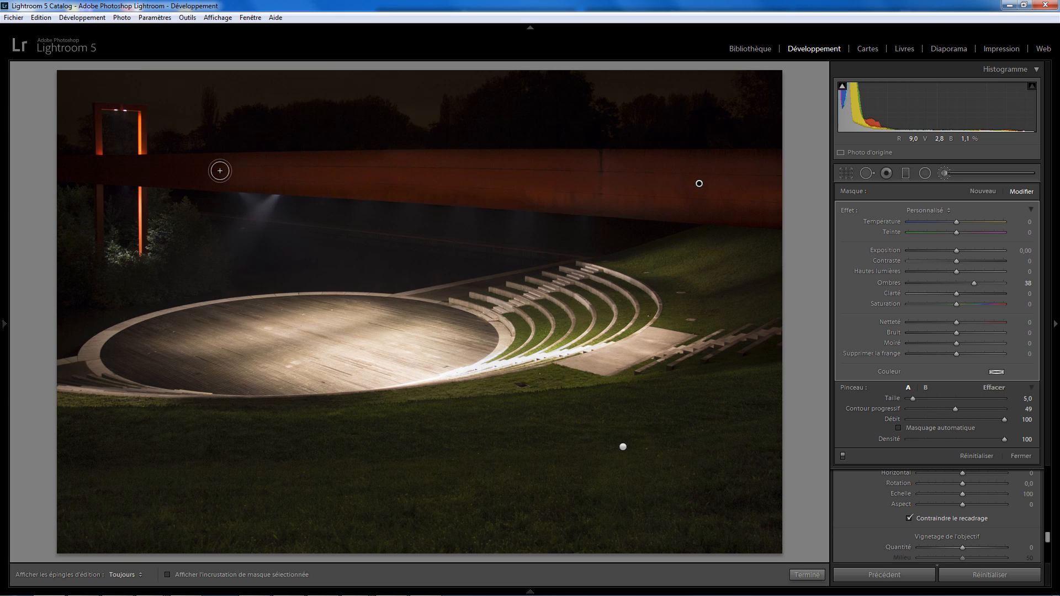
pyautogui.press('h')
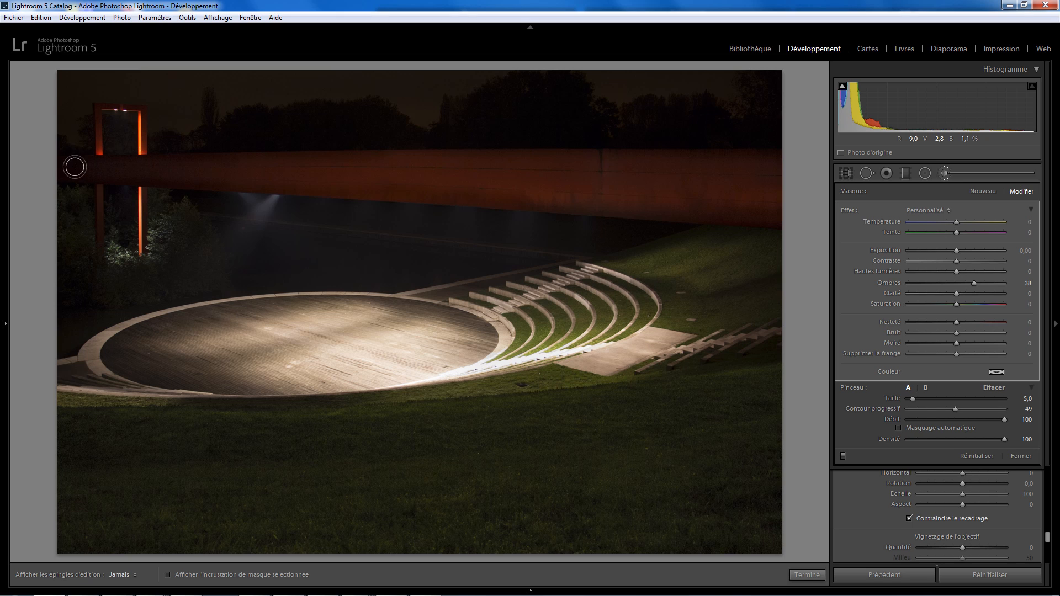
pyautogui.press('h')
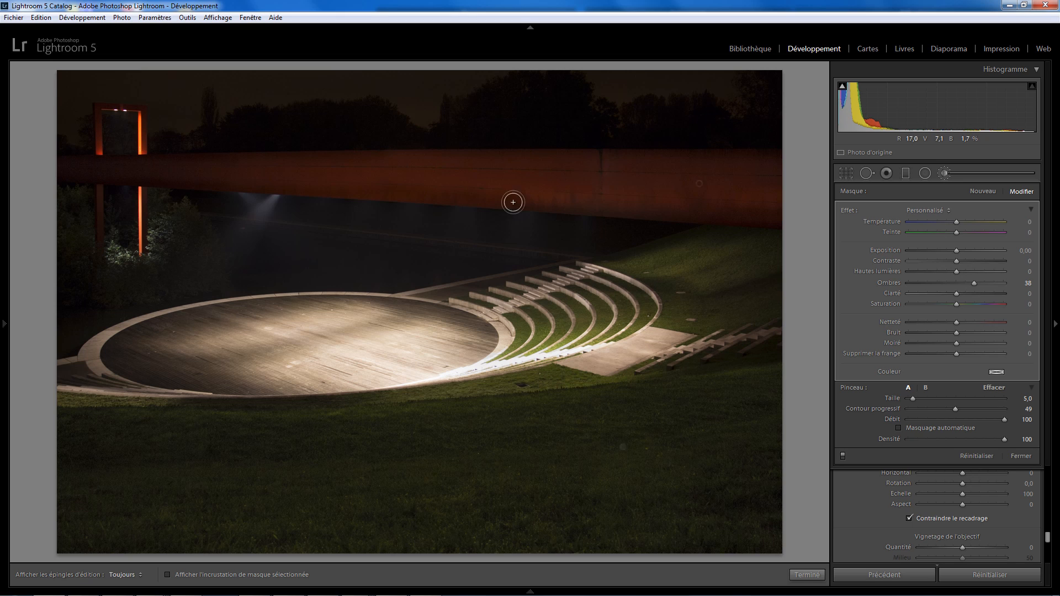
# Step: Enable automatic masking and paint along the edges of the red beam to its right end
pyautogui.click(899, 428)
pyautogui.press('h')
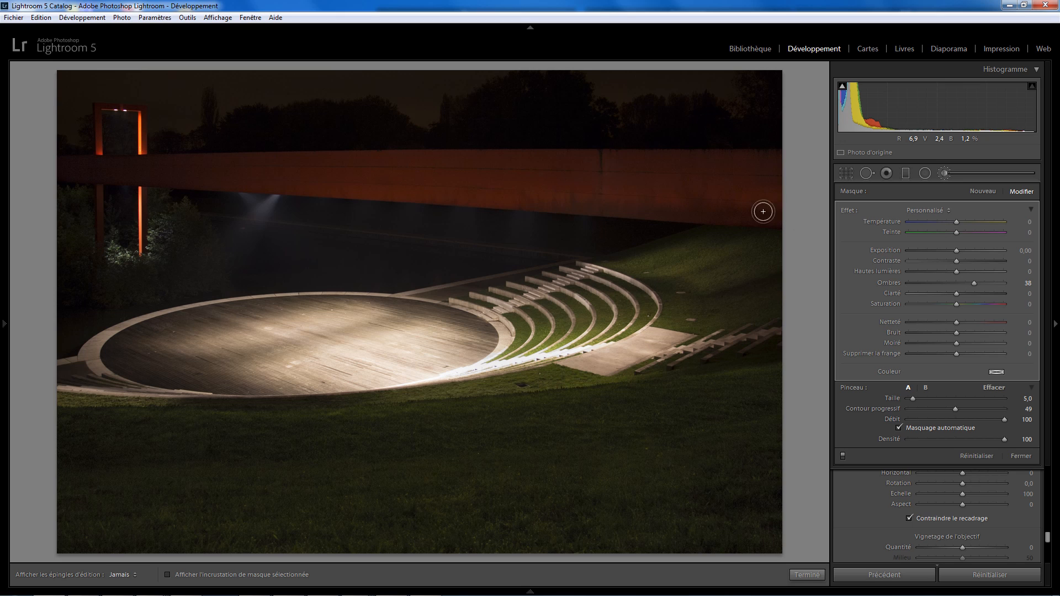
pyautogui.press('h')
# Step: Show the mask overlay of the red beam adjustment and erase the overspill below the beam's left end
pyautogui.press('o')
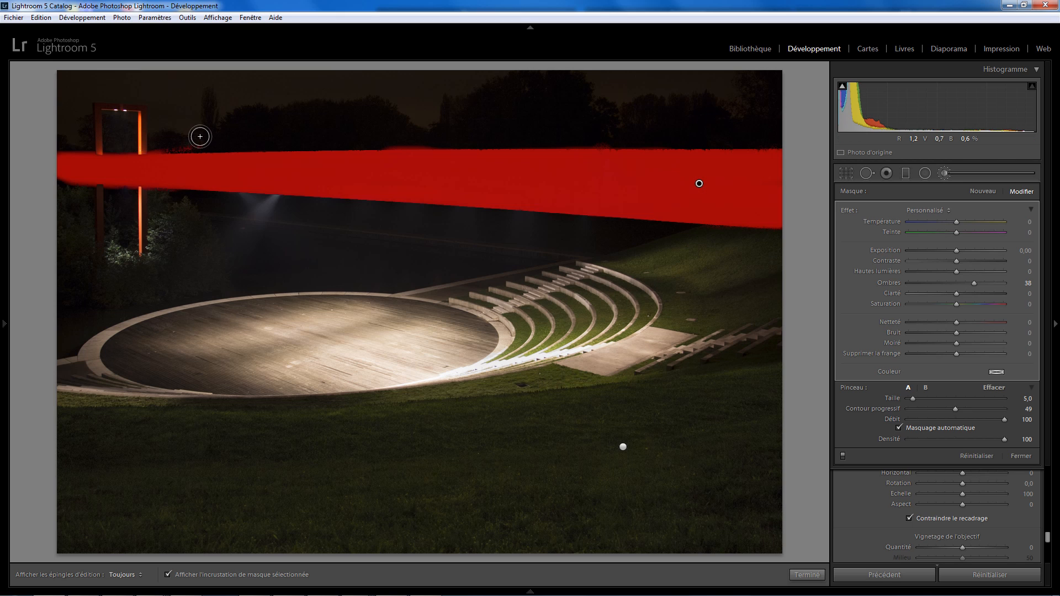
pyautogui.press('h')
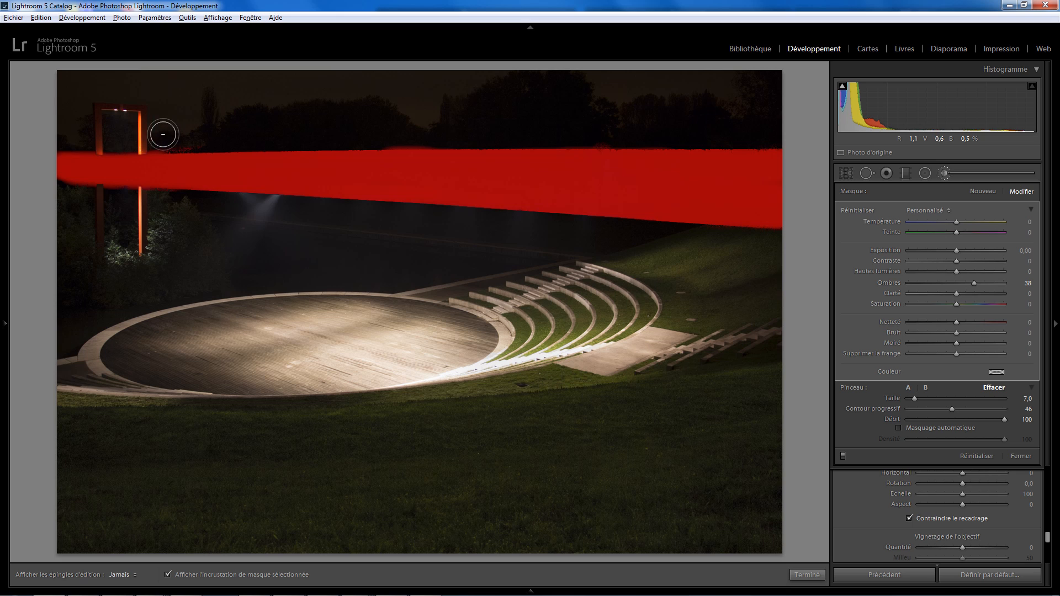
pyautogui.press('alt')
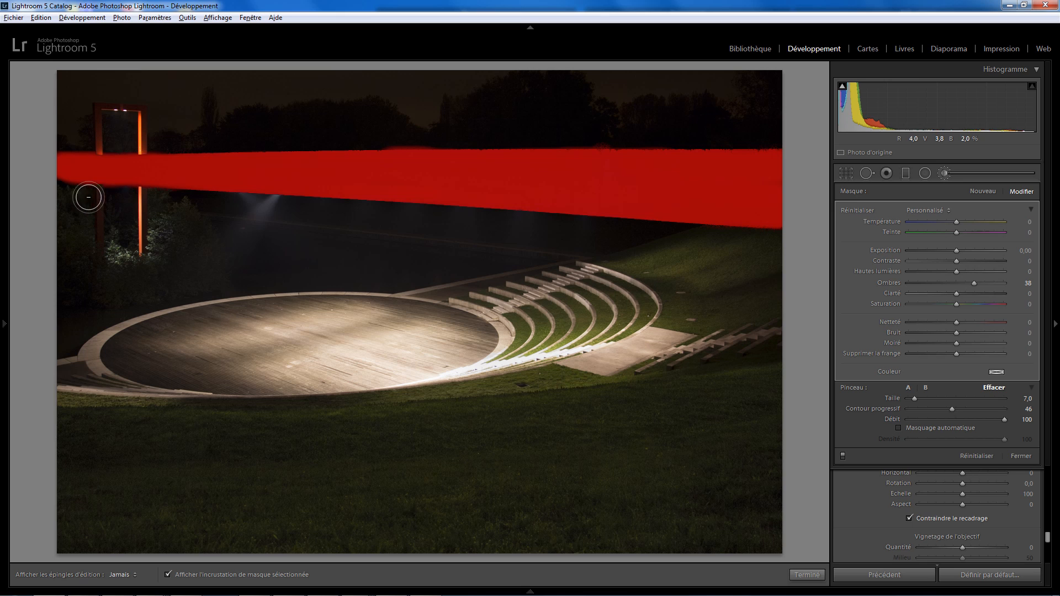
pyautogui.press('h')
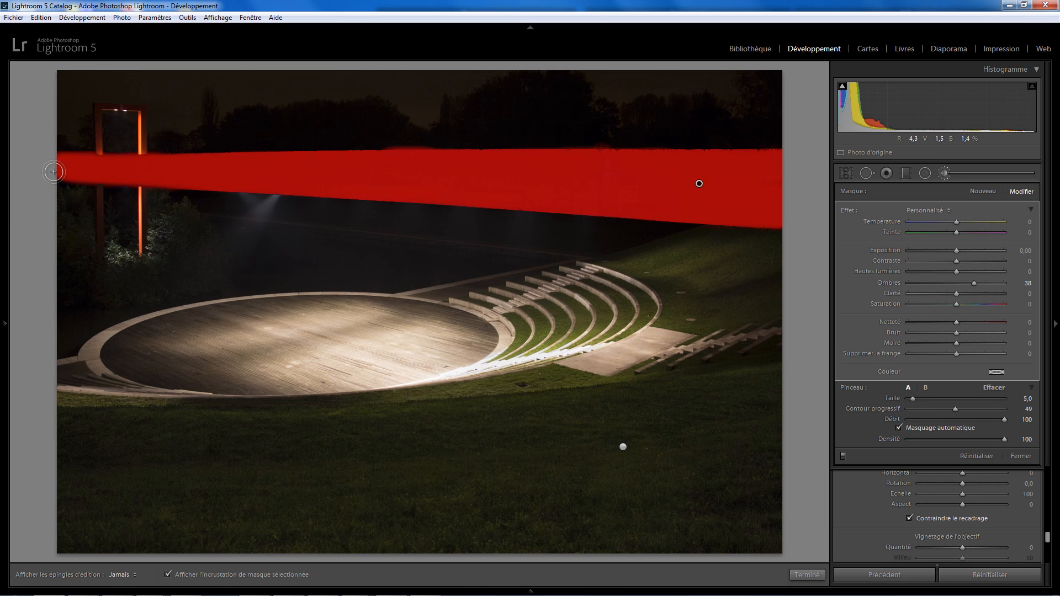
pyautogui.press('h')
pyautogui.press('alt')
pyautogui.press('h')
pyautogui.press('alt')
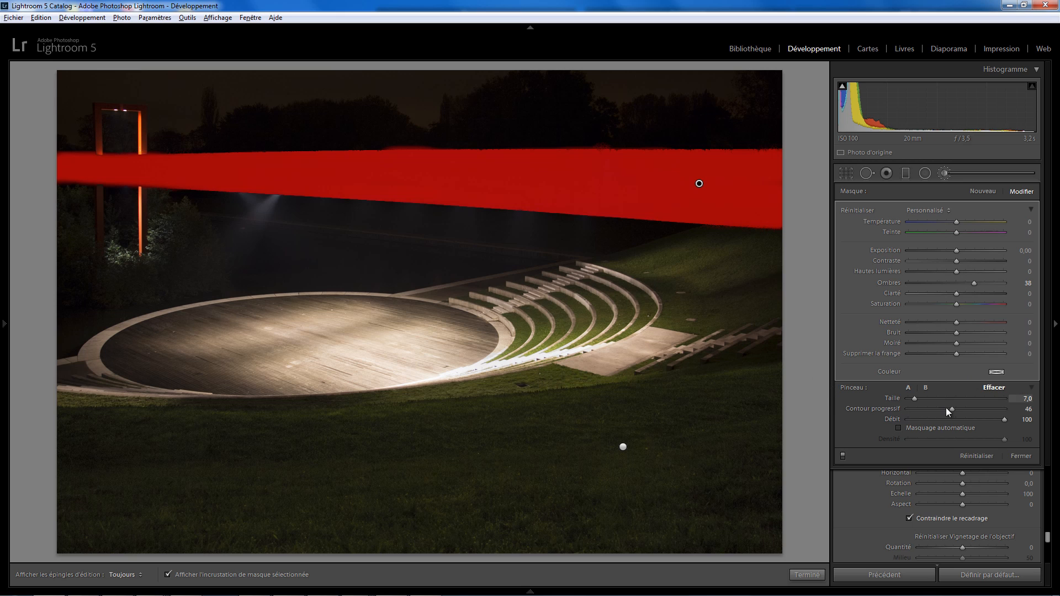
# Step: Set the eraser's feather to 25 and erase the mask overspill along the upper edge of the red beam
pyautogui.moveTo(952, 408); pyautogui.dragTo(933, 409)
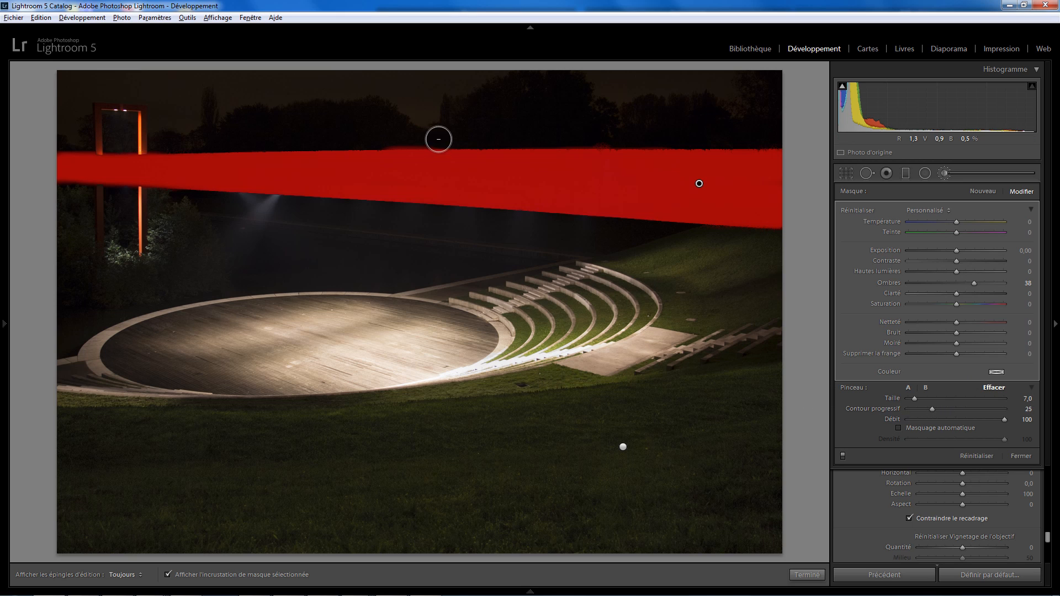
pyautogui.press('h')
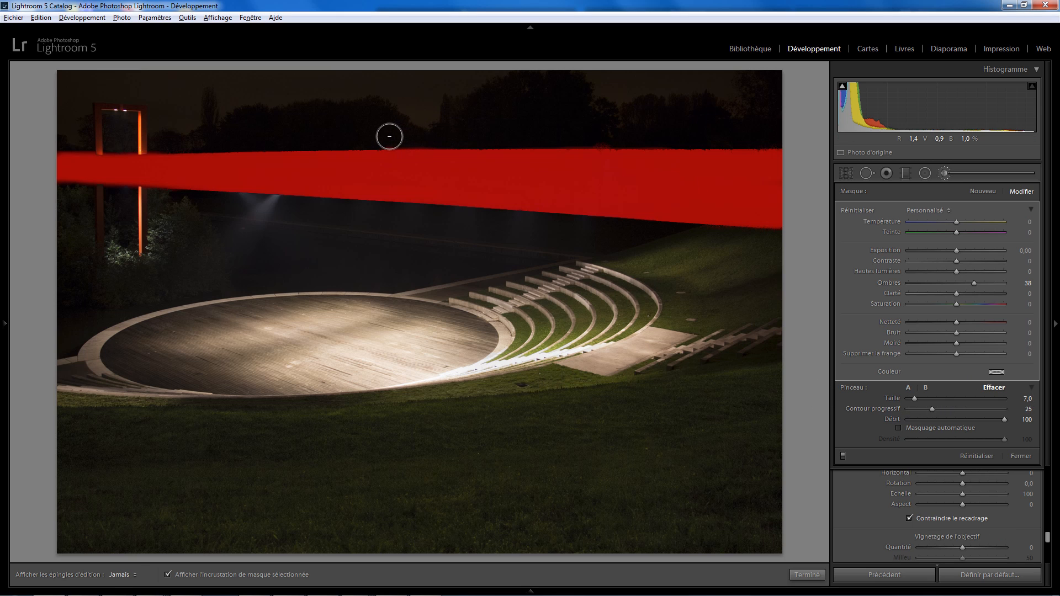
pyautogui.press('h')
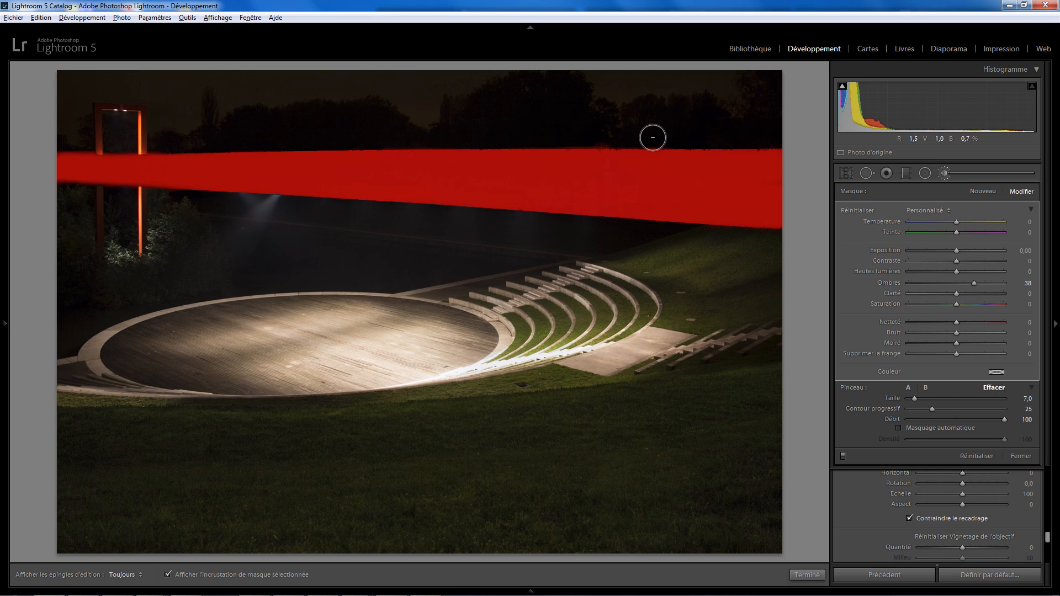
pyautogui.press('h')
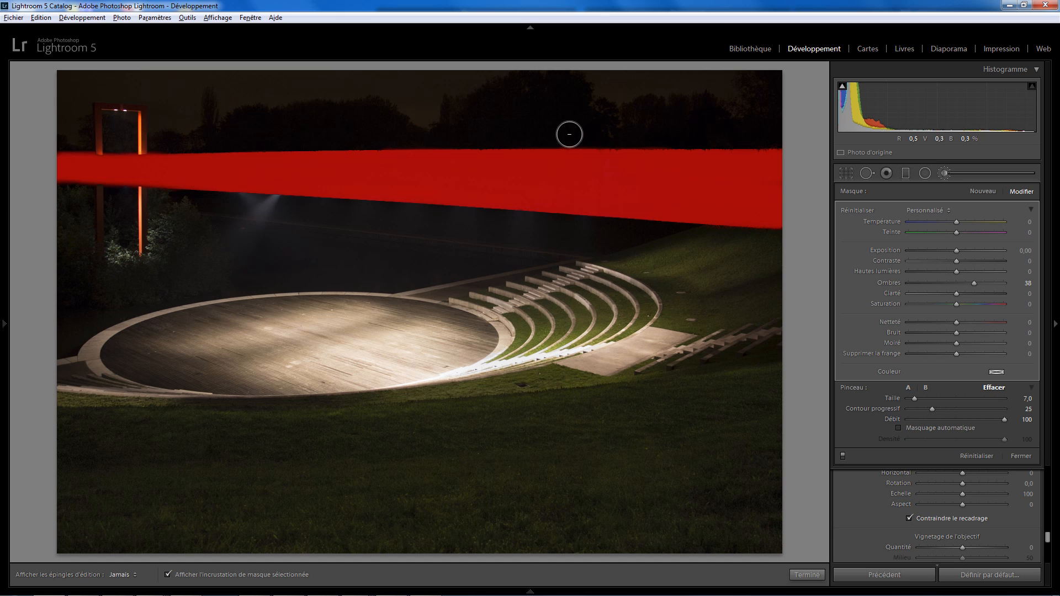
pyautogui.press('h')
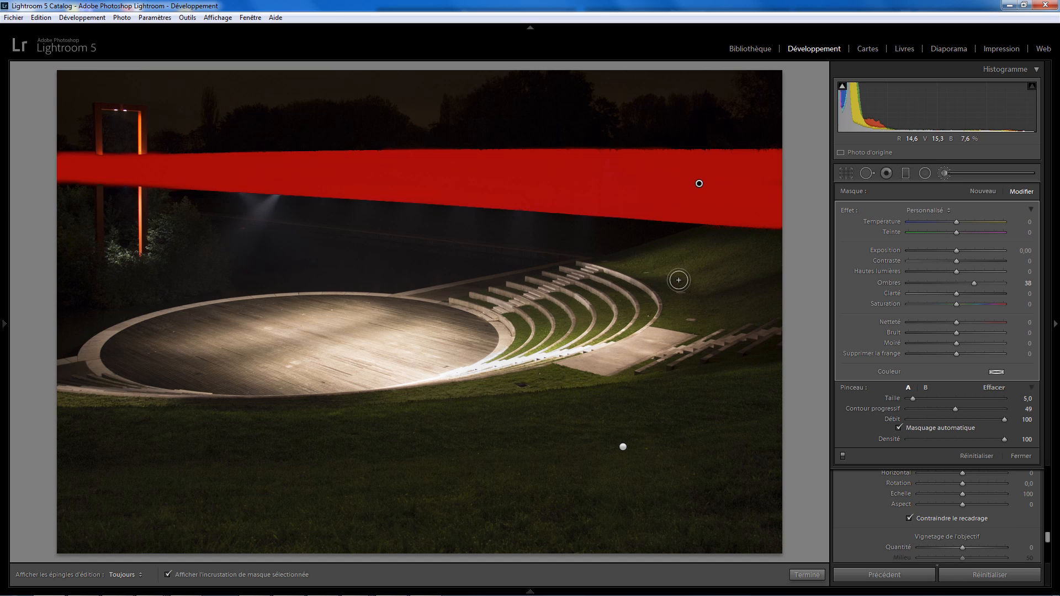
# Step: Hide the mask overlay, set the red beam adjustment to exposure 1,13 and clarity 69, and reset its shadows
pyautogui.press('o')
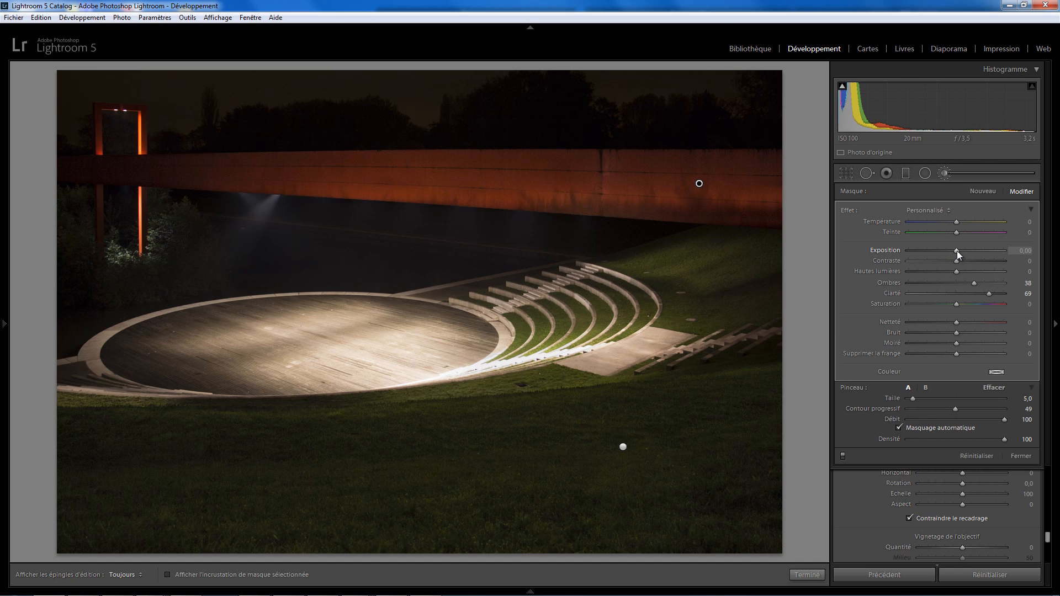
pyautogui.moveTo(957, 251); pyautogui.dragTo(970, 252)
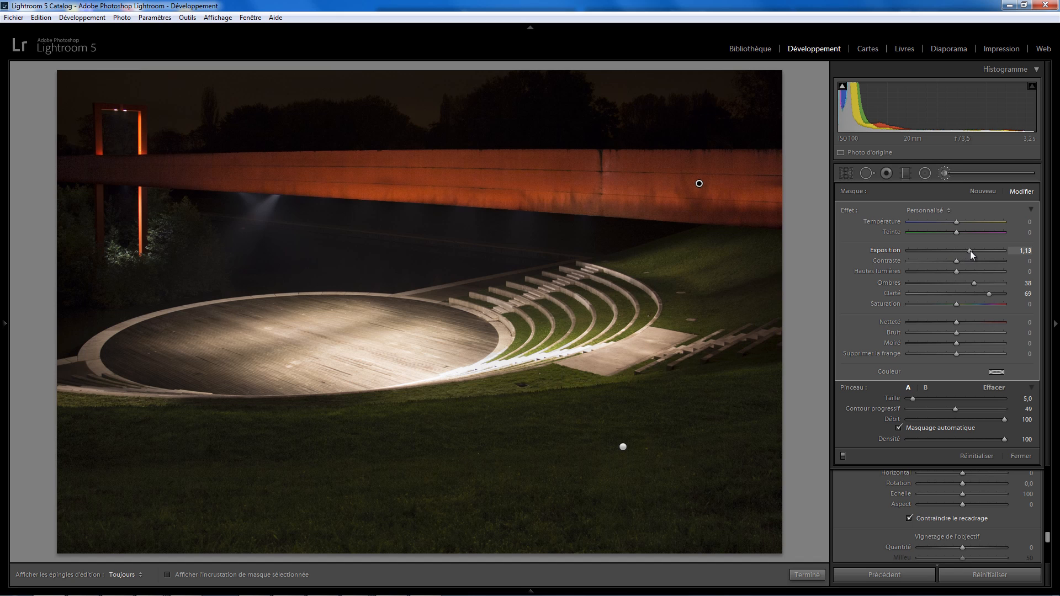
pyautogui.doubleClick(974, 283)
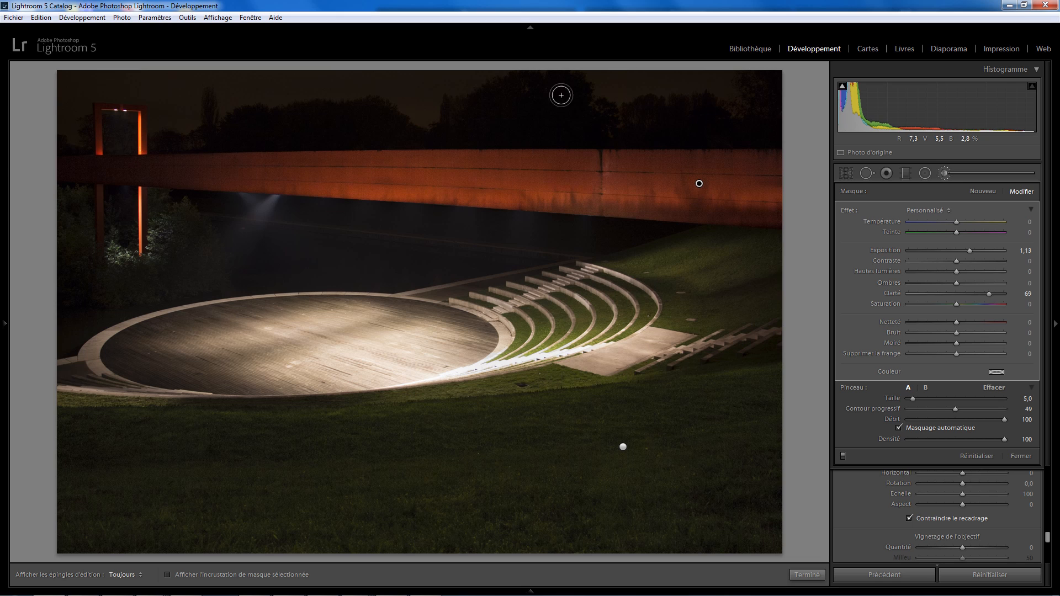
# Step: Start a new size 9 adjustment brush with exposure −4,00 and shadows reset, and paint over the sky and trees above the beam
pyautogui.click(983, 191)
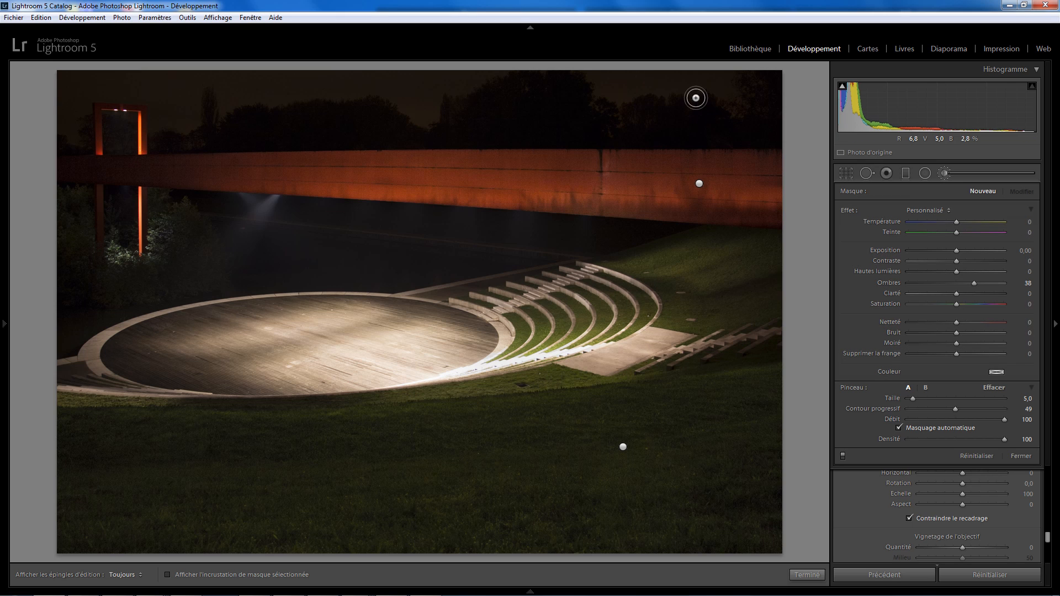
pyautogui.scroll(7, 700, 99)
pyautogui.scroll(-3, 700, 99)
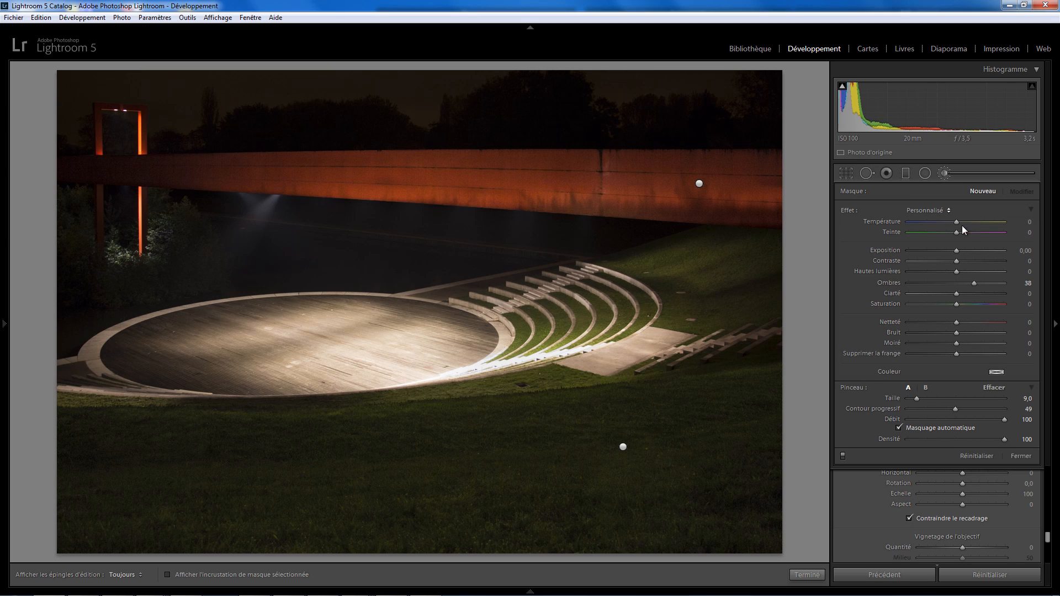
pyautogui.doubleClick(973, 284)
pyautogui.moveTo(958, 251); pyautogui.dragTo(886, 255)
pyautogui.press('h')
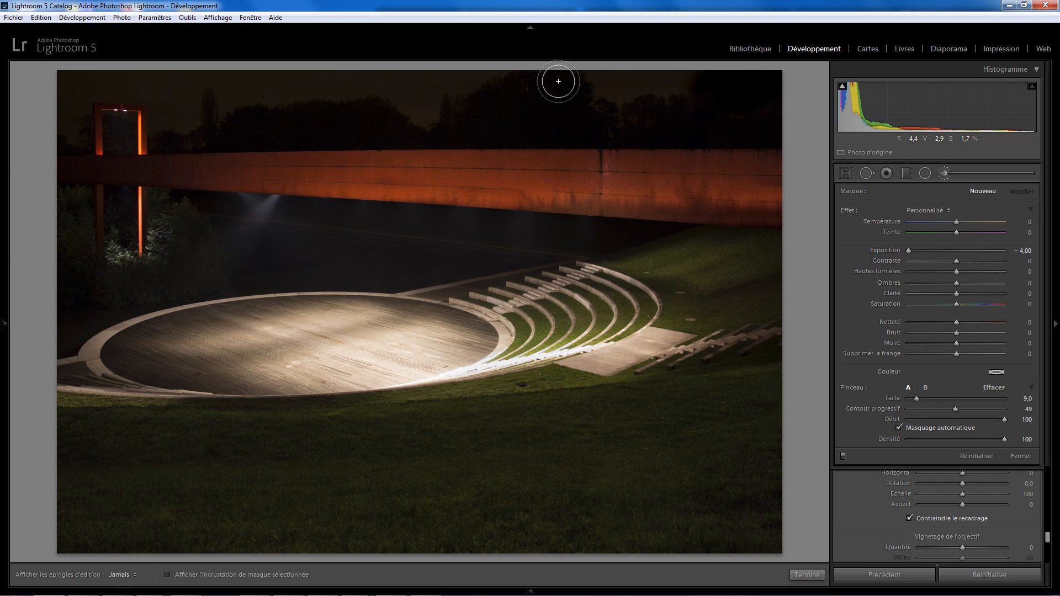
pyautogui.moveTo(558, 81)
pyautogui.mouseDown()
pyautogui.moveTo(632, 100)
pyautogui.moveTo(555, 117)
pyautogui.moveTo(638, 116)
pyautogui.moveTo(601, 118)
pyautogui.moveTo(751, 94)
pyautogui.moveTo(252, 73)
pyautogui.moveTo(223, 78)
pyautogui.moveTo(503, 88)
pyautogui.moveTo(369, 94)
pyautogui.moveTo(453, 105)
pyautogui.moveTo(383, 112)
pyautogui.moveTo(446, 110)
pyautogui.moveTo(306, 92)
pyautogui.moveTo(211, 102)
pyautogui.moveTo(672, 110)
pyautogui.moveTo(519, 81)
pyautogui.moveTo(289, 81)
pyautogui.mouseUp()
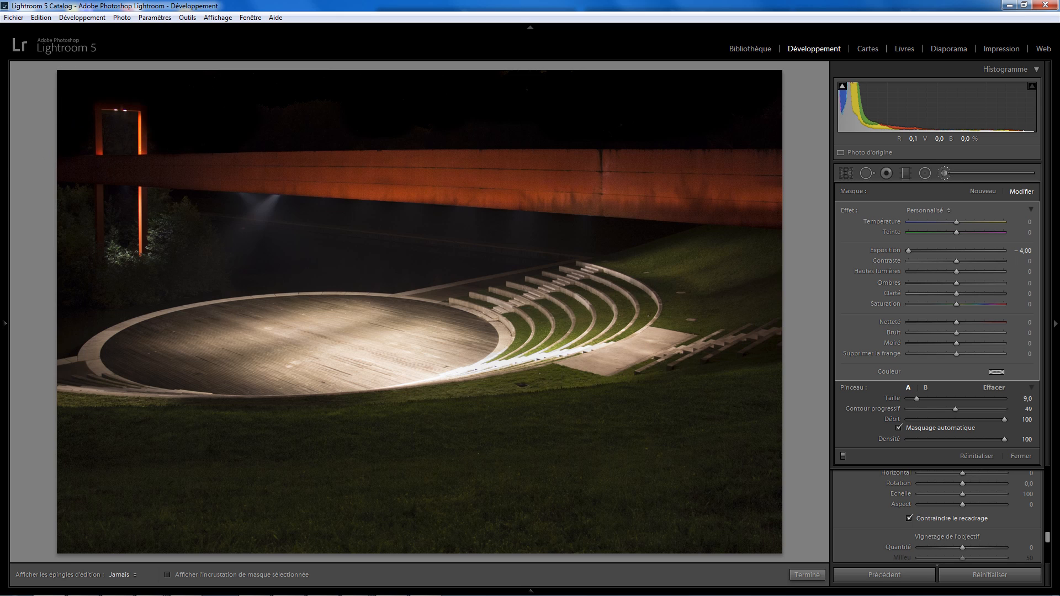
# Step: Erase the darkening from the red frame above the beam, and repaint the sky around it with brush size 4
pyautogui.press('h')
pyautogui.press('alt')
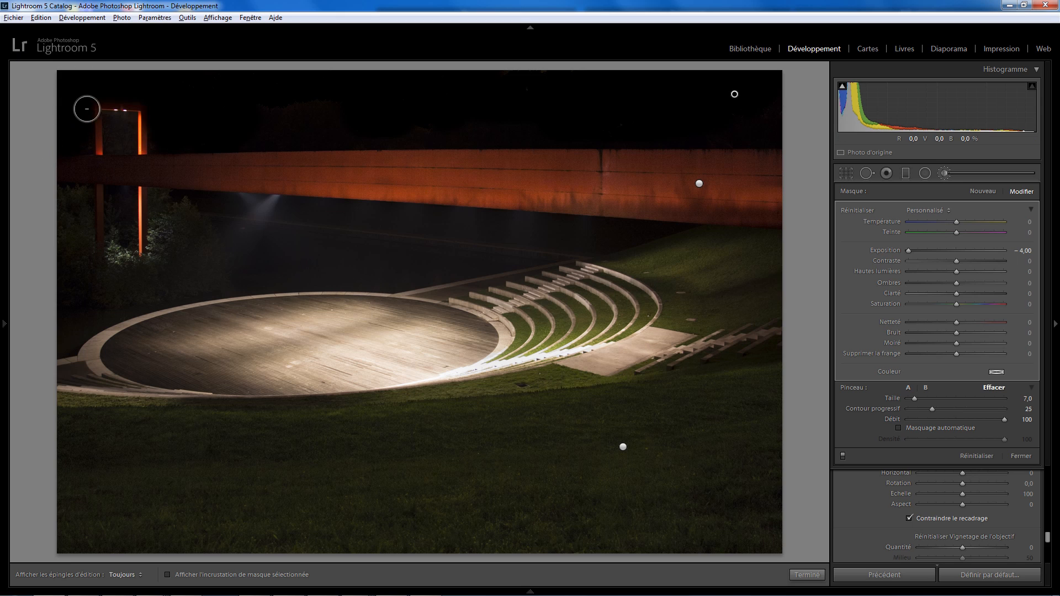
pyautogui.press('h')
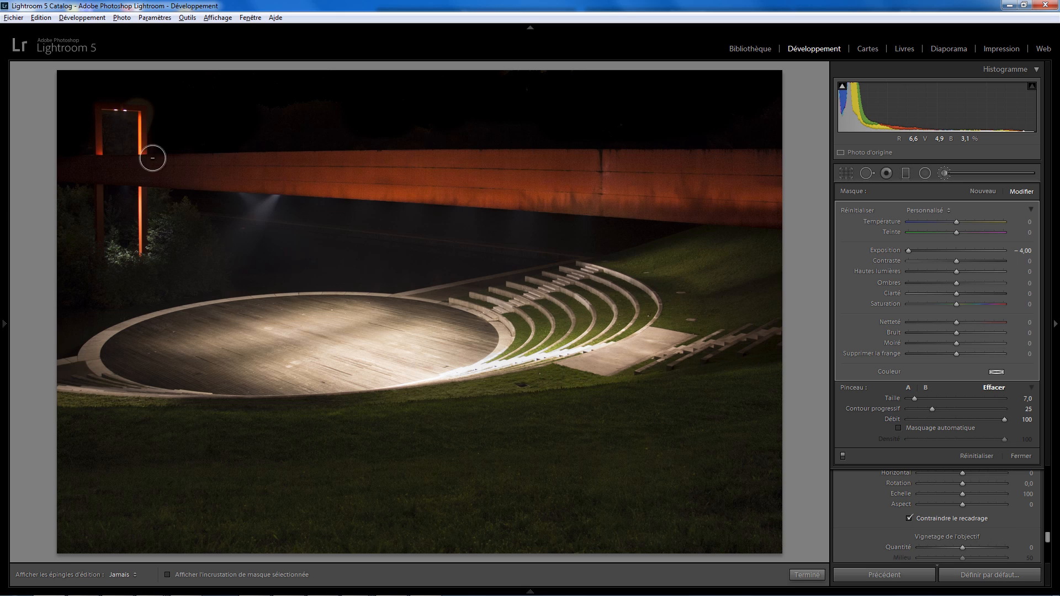
pyautogui.press('h')
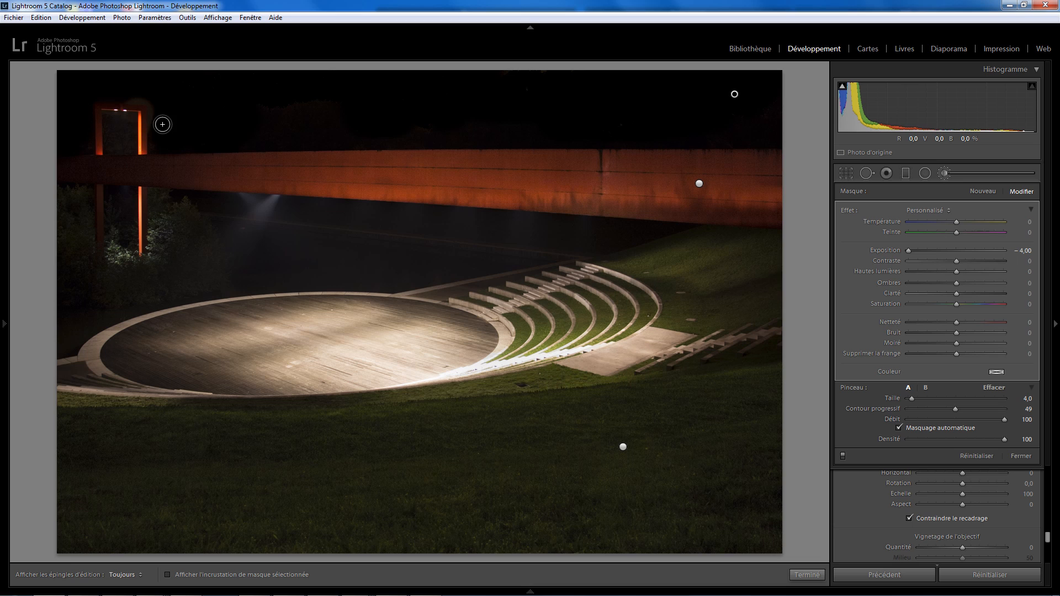
pyautogui.moveTo(158, 120)
pyautogui.mouseDown()
pyautogui.moveTo(142, 90)
pyautogui.moveTo(117, 95)
pyautogui.mouseUp()
# Step: Select the grass adjustment and erase its overspill along the lower edge of the paved area beside the seating
pyautogui.click(623, 449)
pyautogui.press('alt')
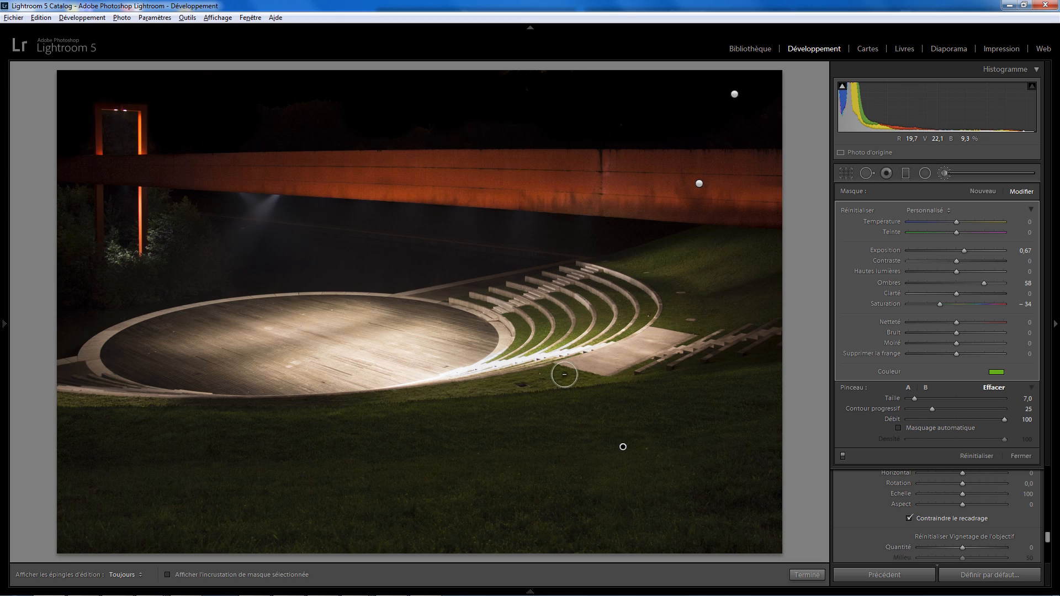
pyautogui.press('h')
pyautogui.moveTo(554, 377)
pyautogui.mouseDown()
pyautogui.moveTo(595, 371)
pyautogui.moveTo(513, 378)
pyautogui.moveTo(596, 379)
pyautogui.mouseUp()
pyautogui.press('h')
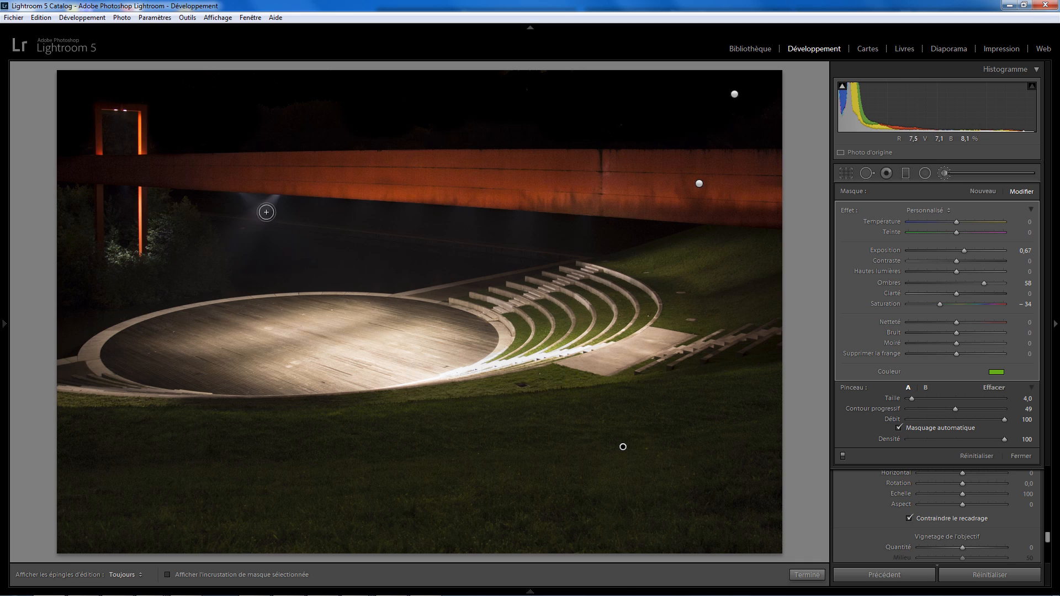
# Step: Add a radial filter over the spotlight rays under the red beam, with exposure reset and clarity at 28, and finish the filter
pyautogui.click(926, 173)
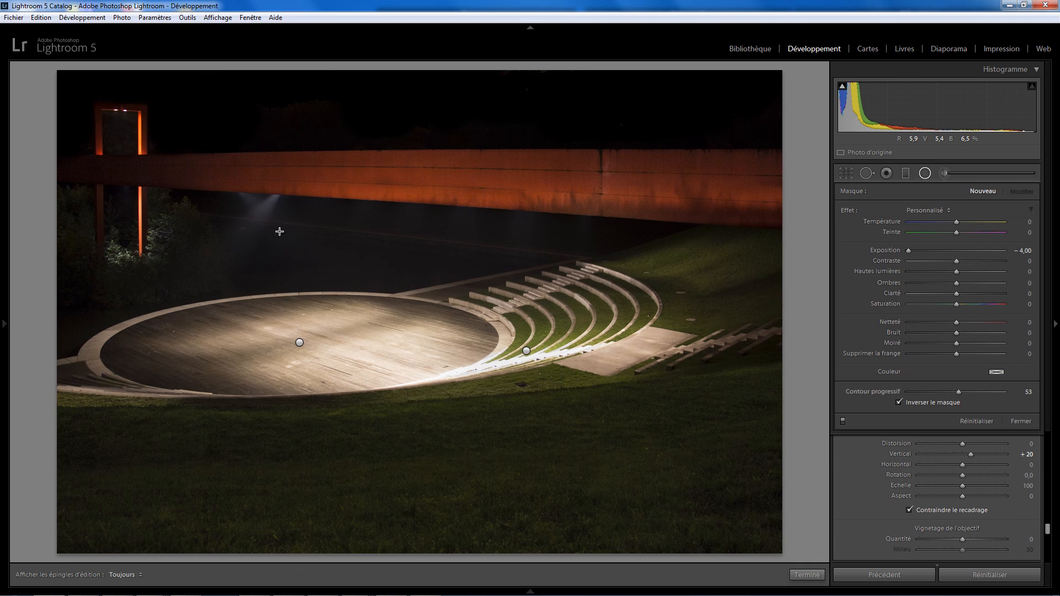
pyautogui.moveTo(242, 206); pyautogui.dragTo(264, 252)
pyautogui.click(242, 206)
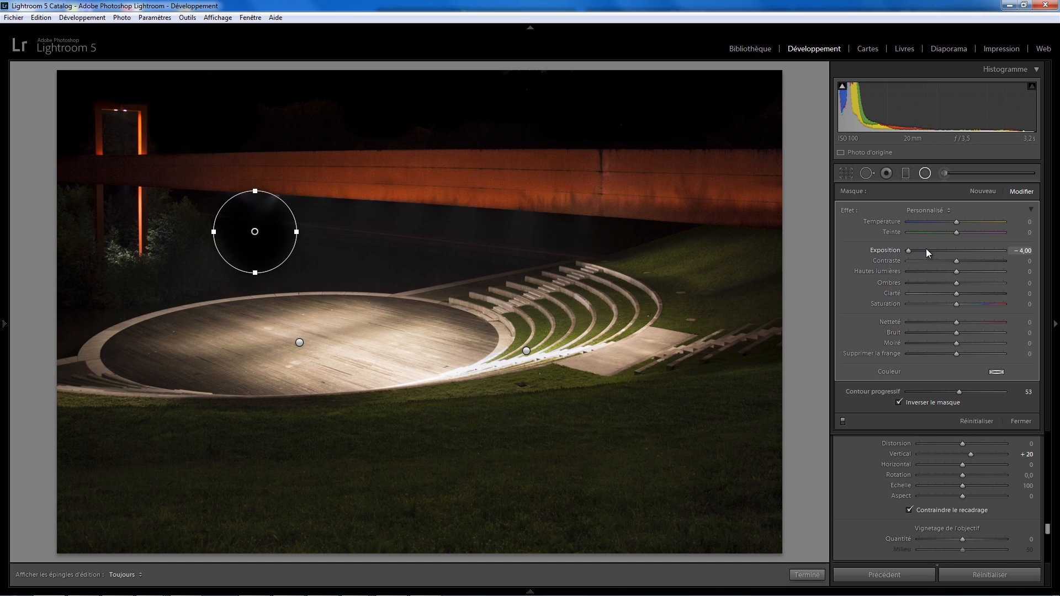
pyautogui.doubleClick(906, 251)
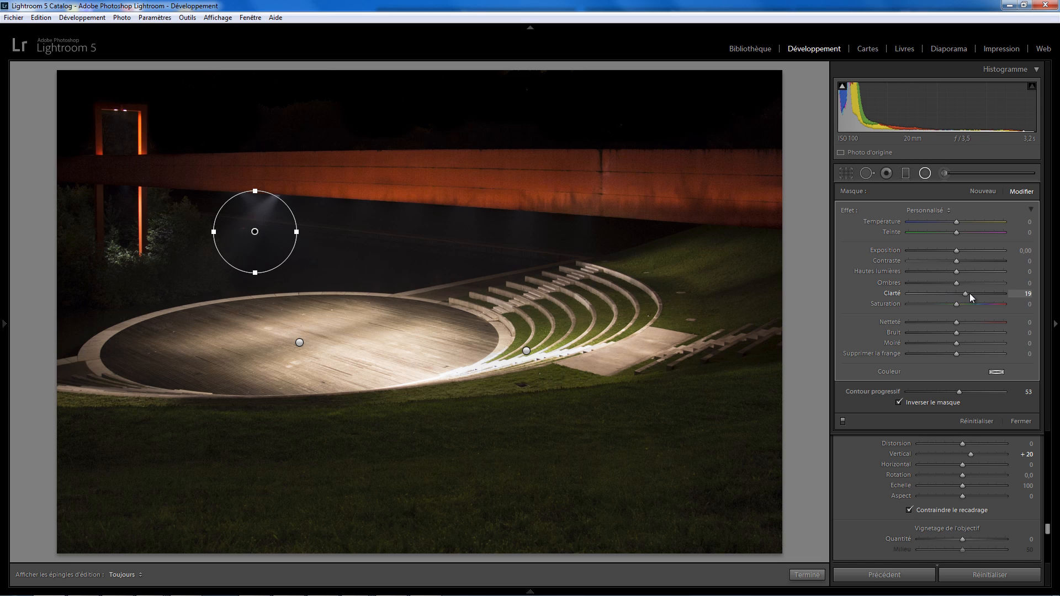
pyautogui.moveTo(970, 295); pyautogui.dragTo(970, 294)
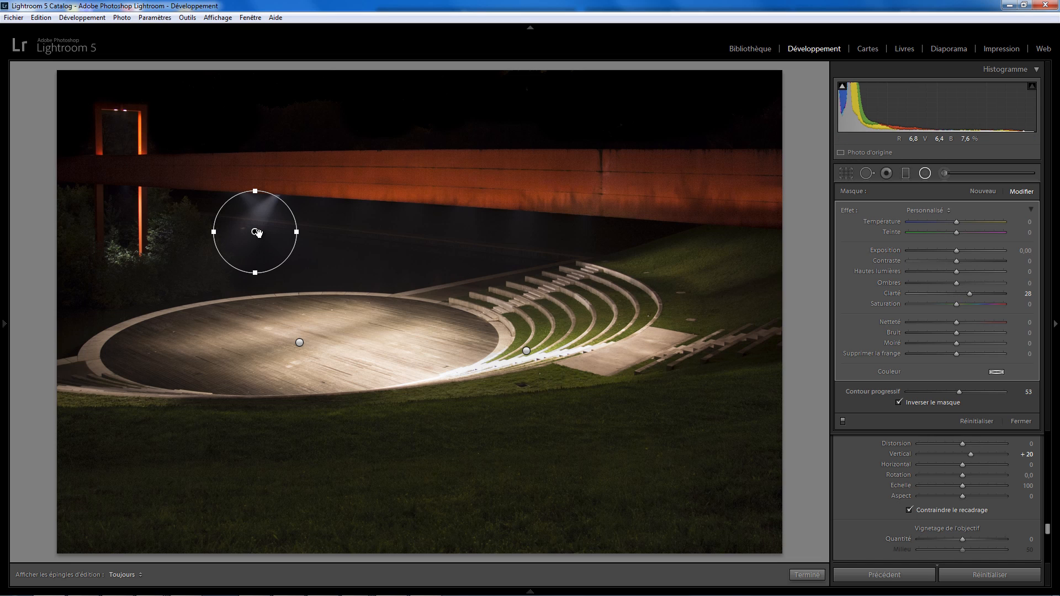
pyautogui.moveTo(255, 231); pyautogui.dragTo(255, 234)
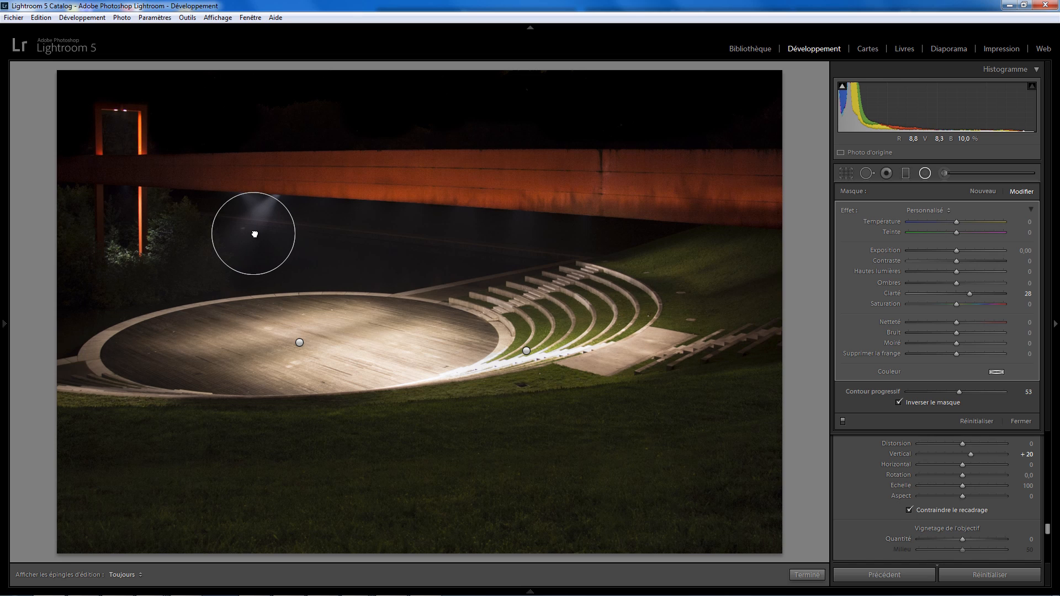
pyautogui.click(807, 575)
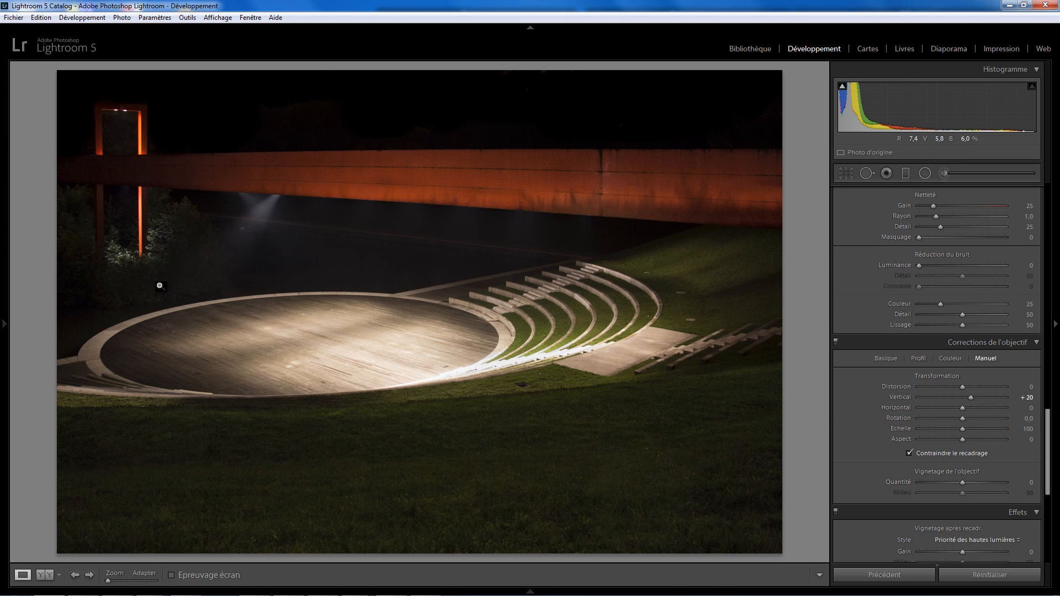
# Step: Remove the small bright spot below the spotlight rays with a size 46 healing spot, and return to the full photo view
pyautogui.click(243, 228)
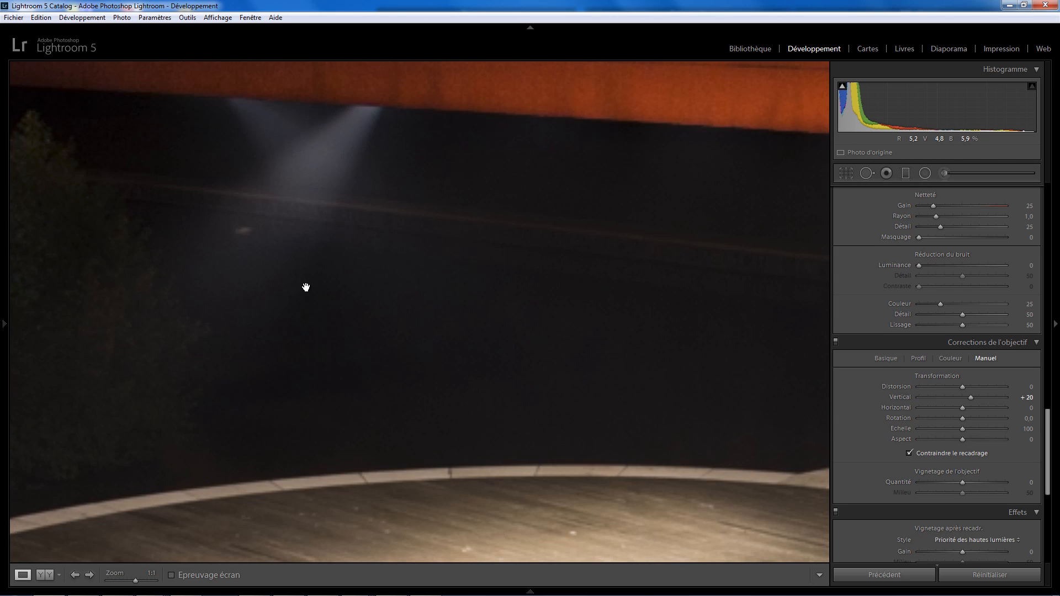
pyautogui.moveTo(255, 256); pyautogui.dragTo(304, 292)
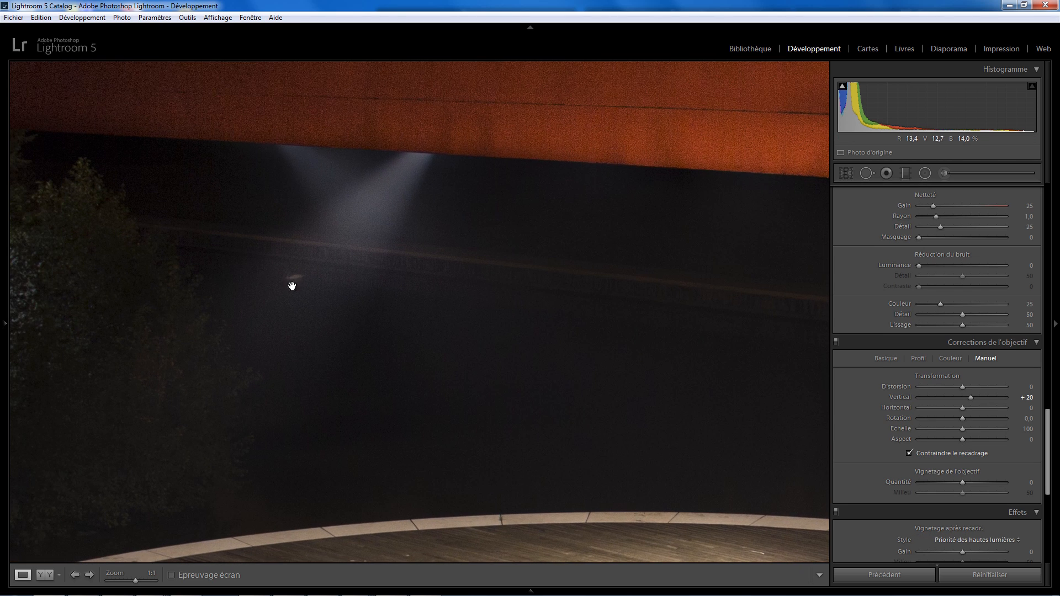
pyautogui.click(867, 173)
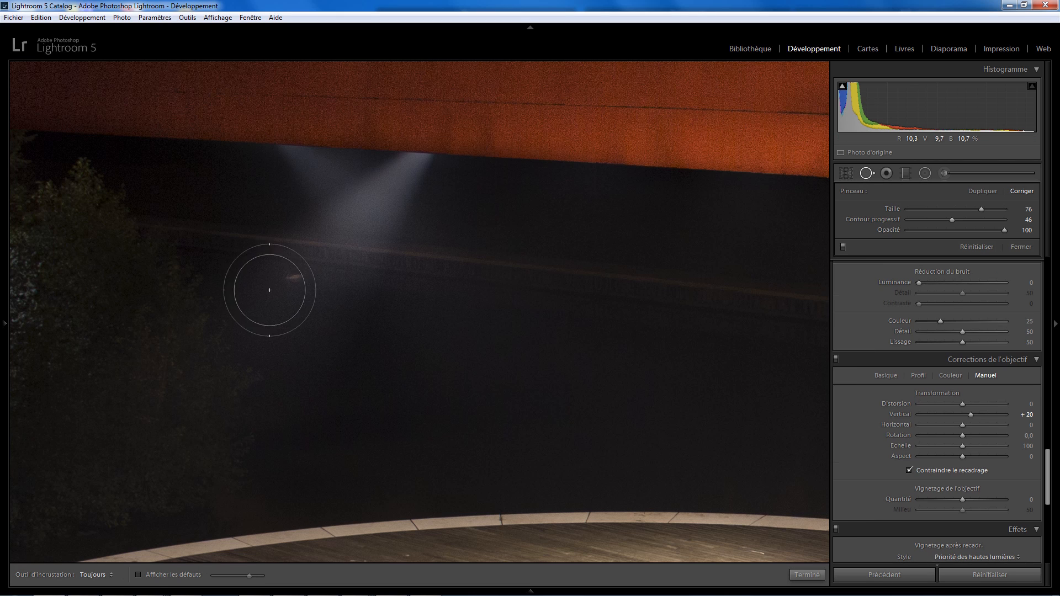
pyautogui.scroll(-4, 296, 299)
pyautogui.scroll(1, 293, 276)
pyautogui.click(293, 276)
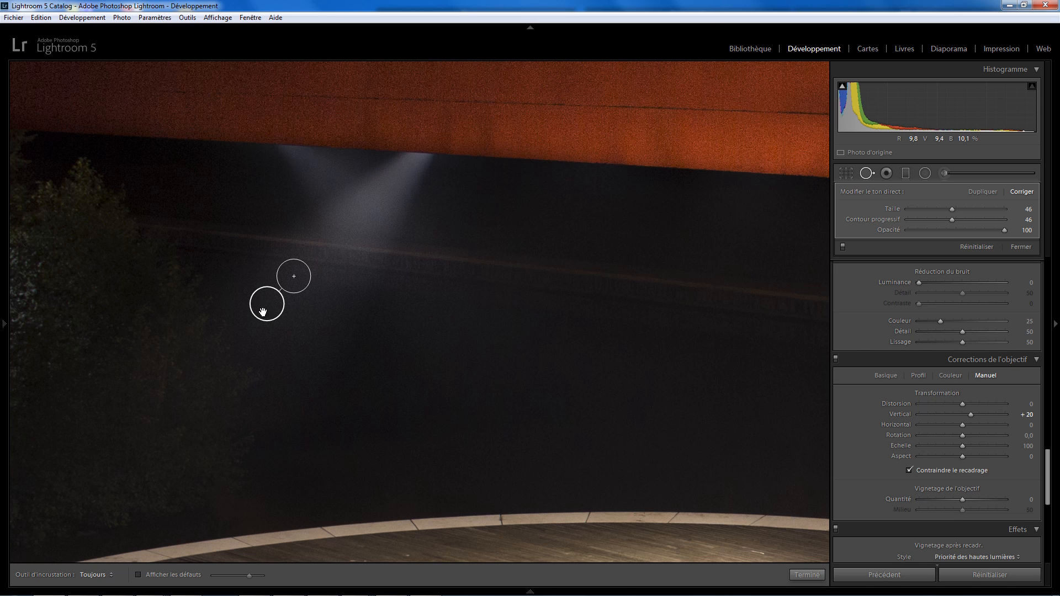
pyautogui.click(808, 575)
pyautogui.click(385, 300)
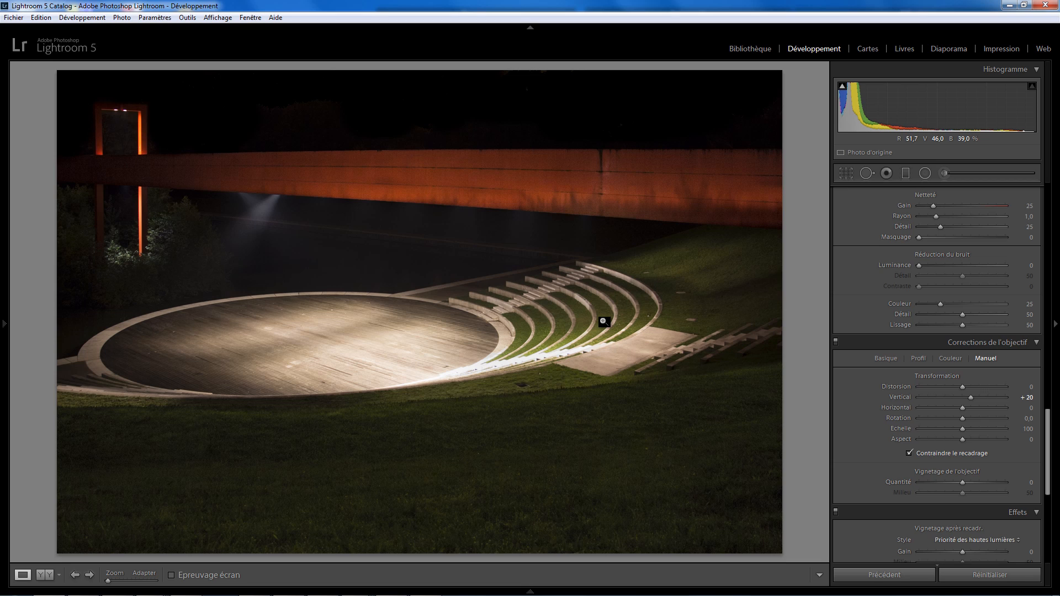
# Step: Create a virtual copy of the retouched photo
pyautogui.rightClick(412, 302)
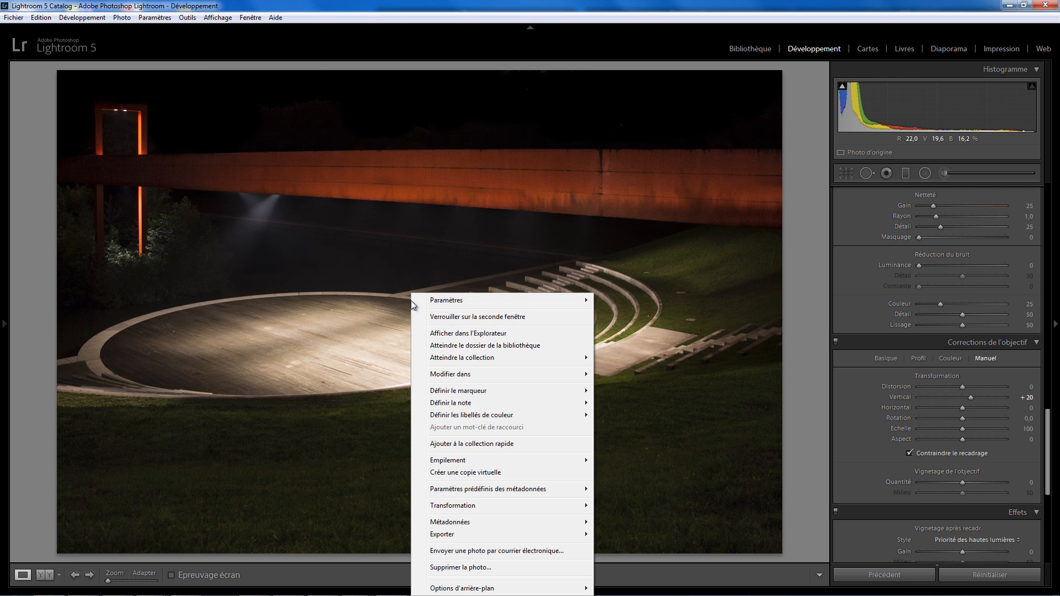
pyautogui.click(472, 473)
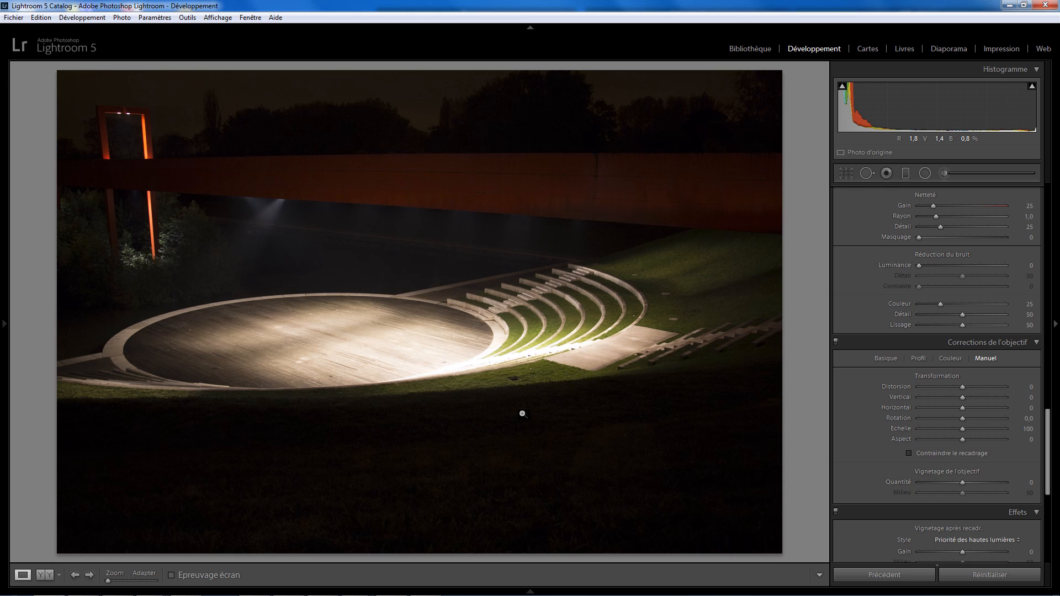
# Step: Compare the retouched photo with the unedited copy by switching back and forth, finishing on the retouched version
pyautogui.press('Left')
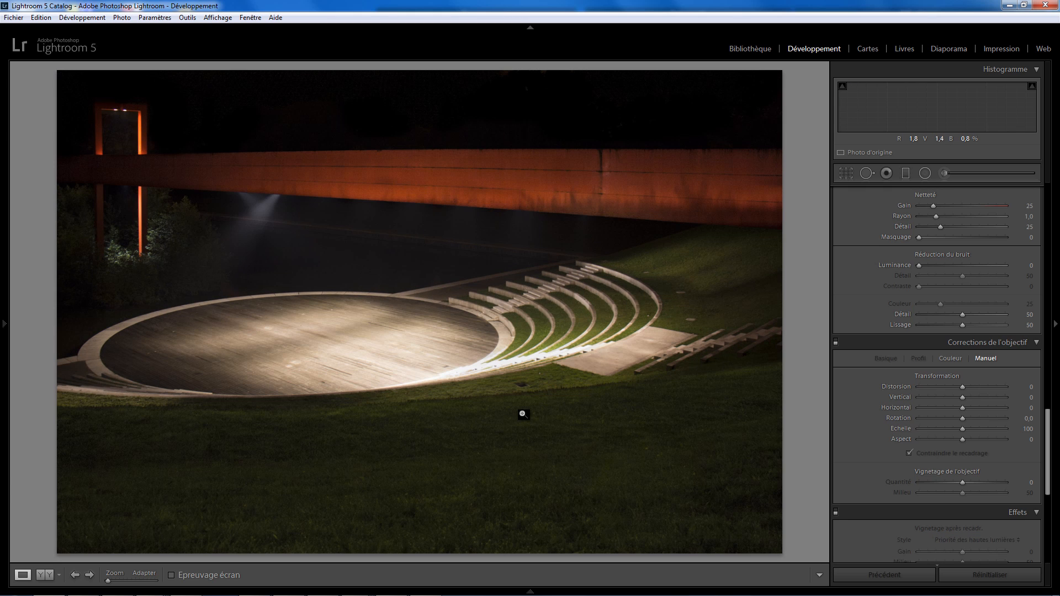
pyautogui.press('Right')
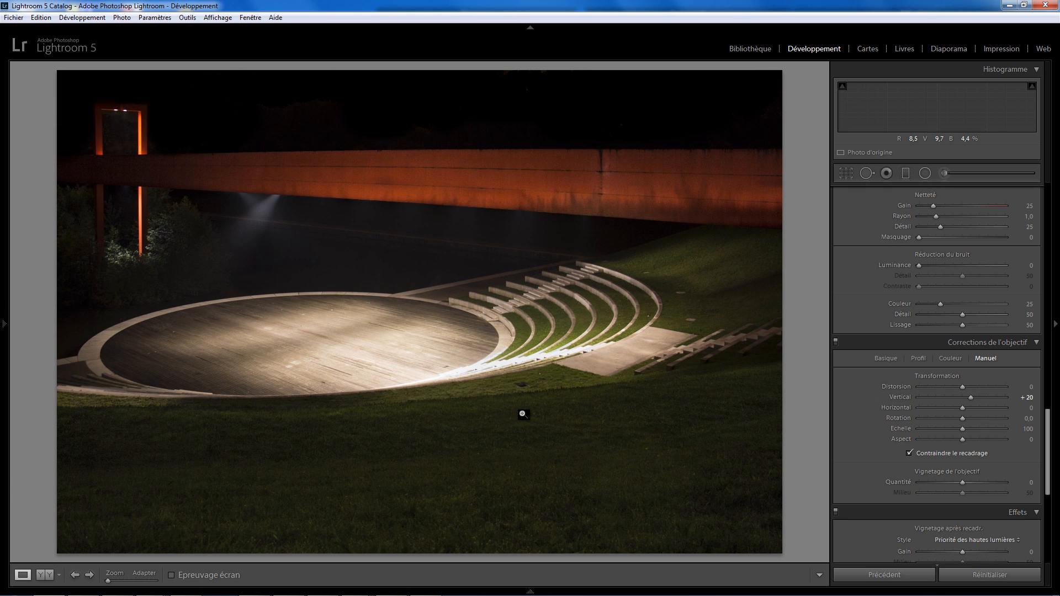
pyautogui.press('Left')
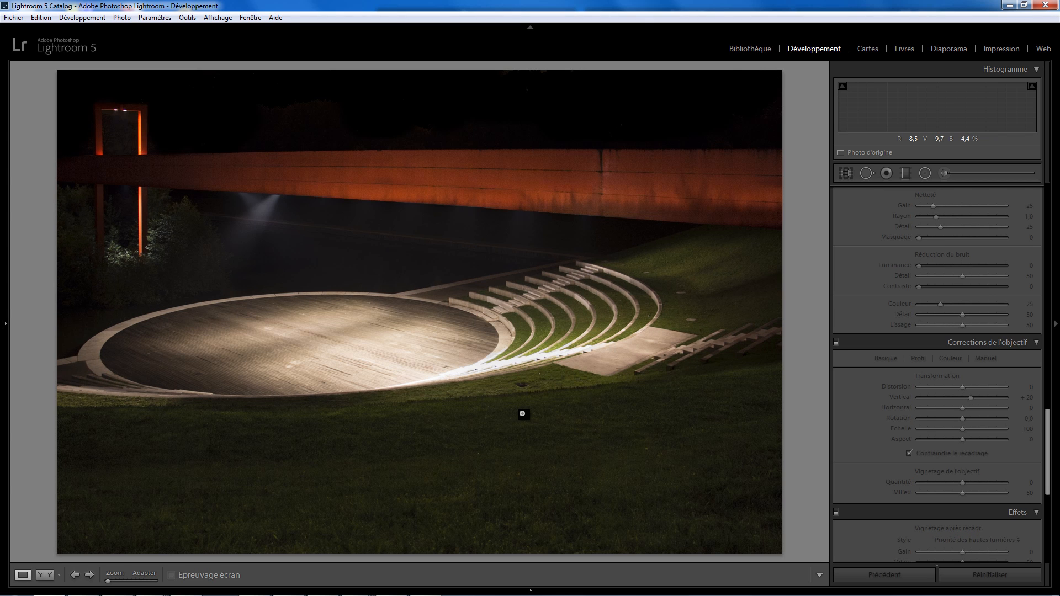
pyautogui.press('Right')
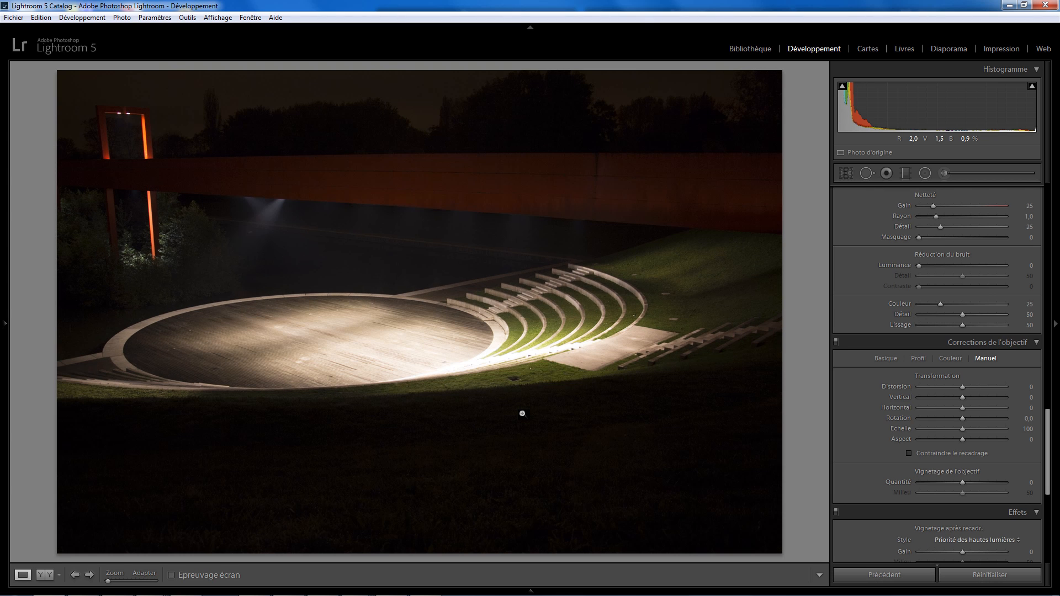
pyautogui.press('Left')
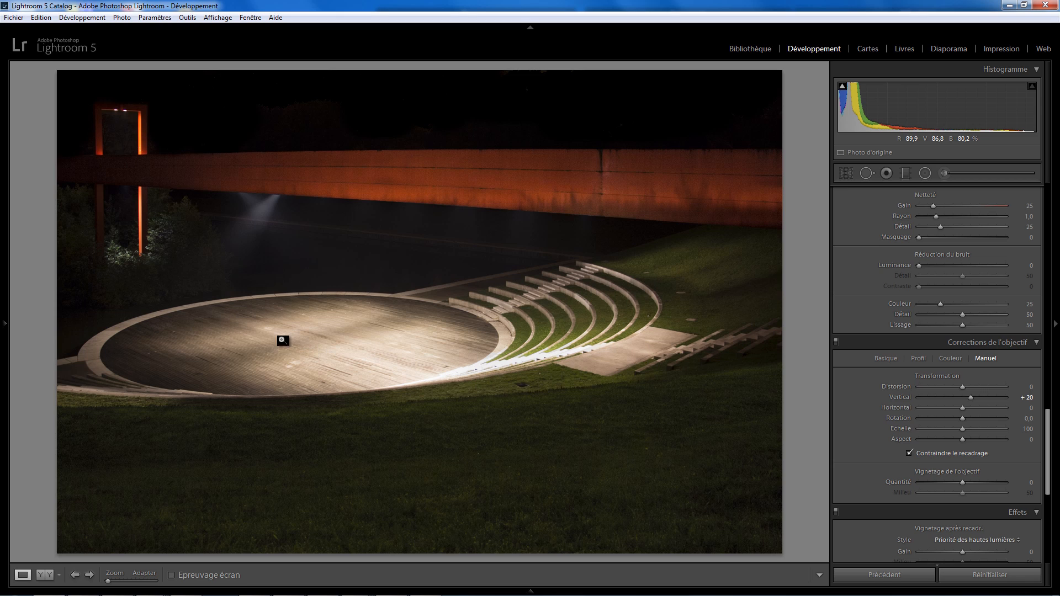
# Step: Adjust the existing radial filter on the round stage to clarity 24 and highlights −11, and finish the filter editing
pyautogui.click(925, 173)
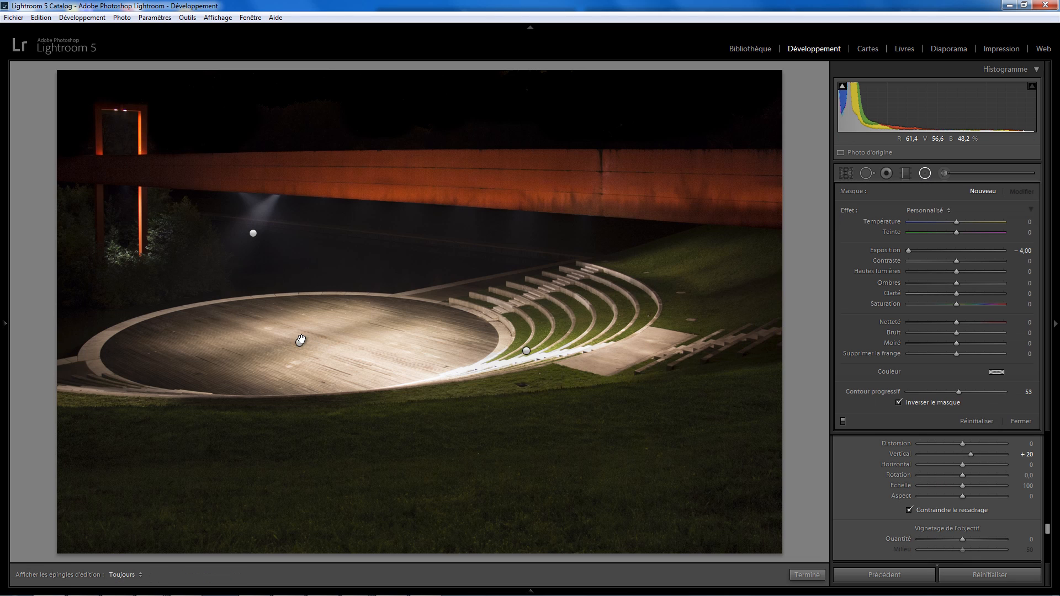
pyautogui.click(300, 340)
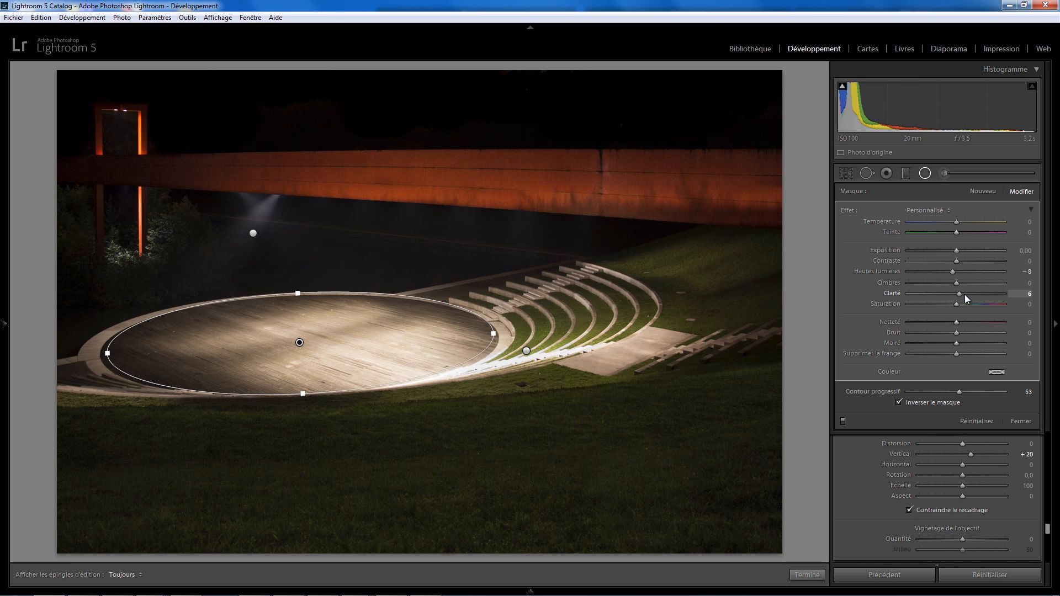
pyautogui.moveTo(965, 293); pyautogui.dragTo(966, 294)
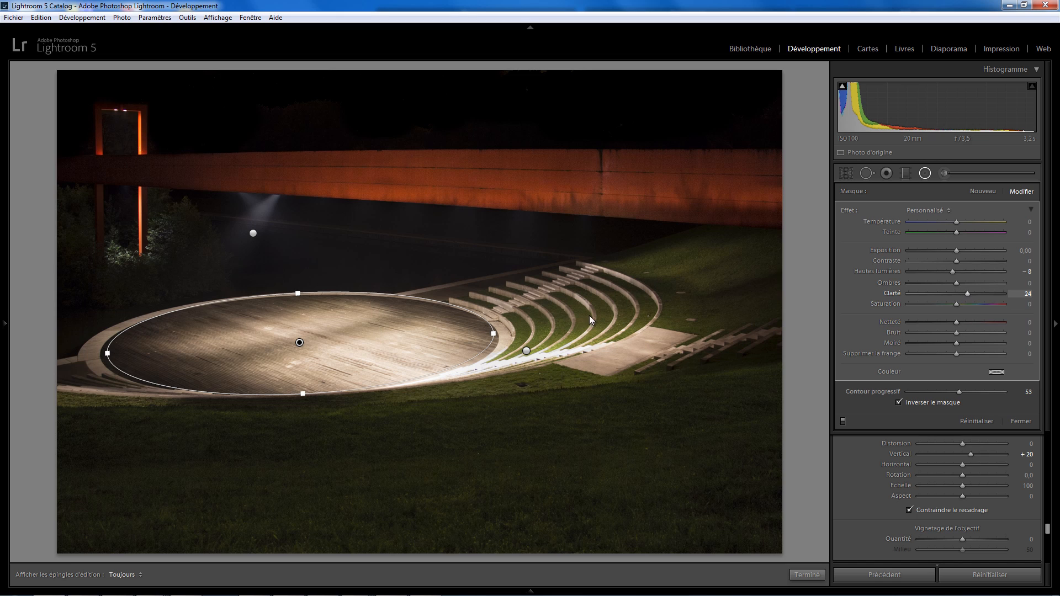
pyautogui.moveTo(952, 273); pyautogui.dragTo(950, 273)
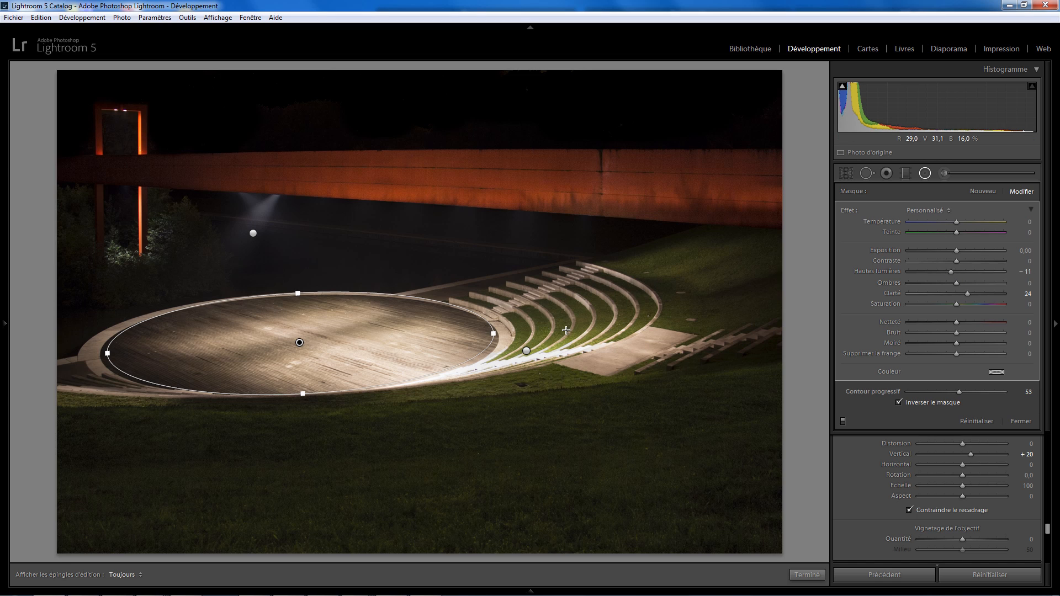
pyautogui.click(806, 575)
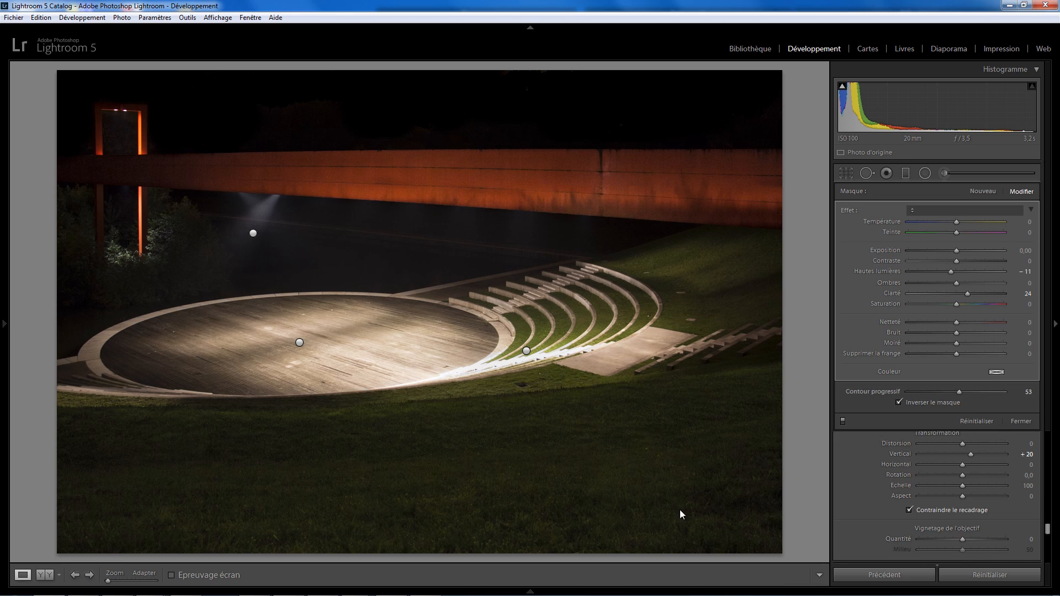